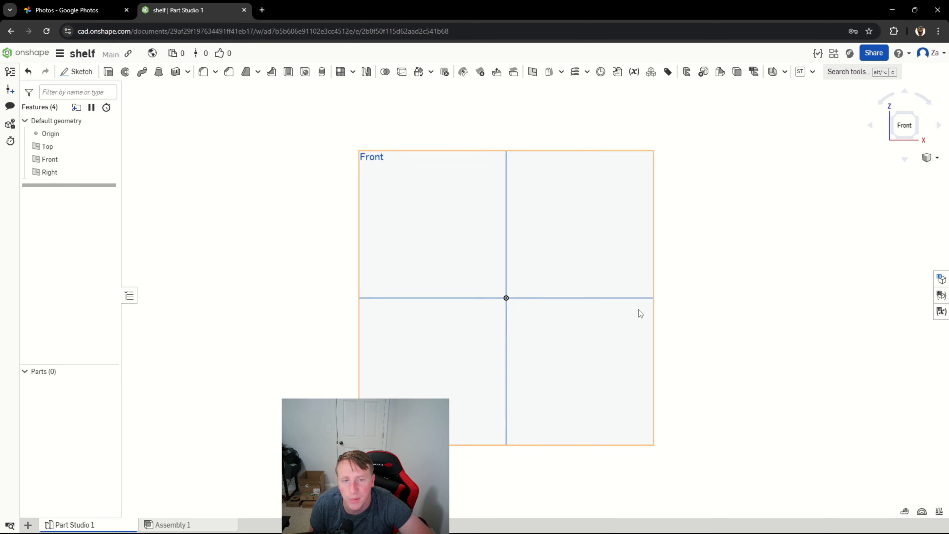
Start a sketch on the Front plane and draw a corner rectangle about 121 mm wide and 92 mm high around the origin.
right_drag(715, 308, 732, 303)
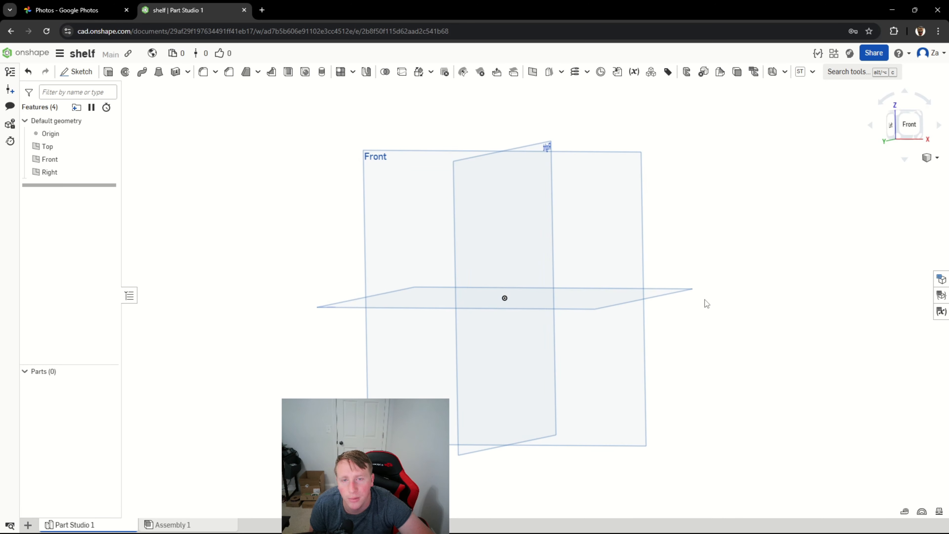
mouse_move(704, 241)
middle_down()
mouse_move(699, 259)
mouse_move(691, 252)
mouse_move(722, 220)
mouse_move(704, 224)
mouse_move(719, 238)
middle_up()
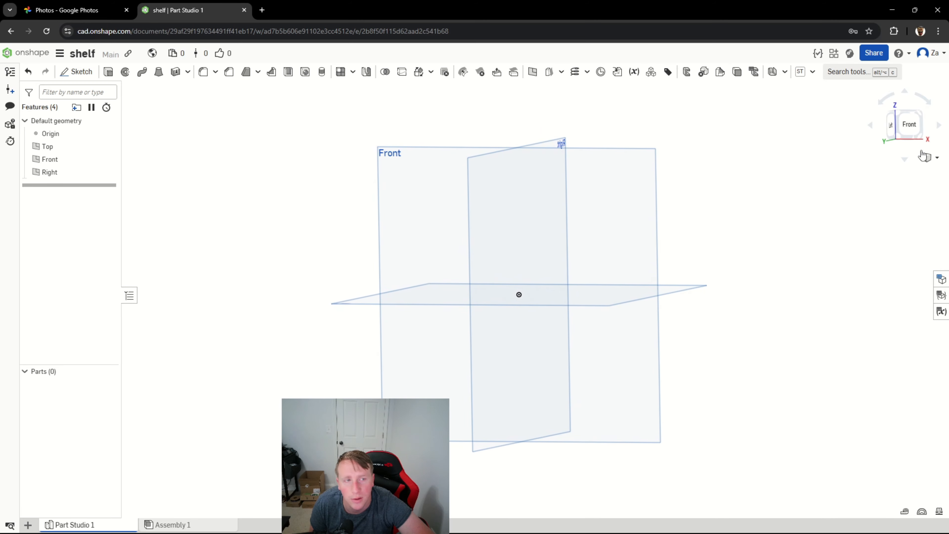
click(910, 126)
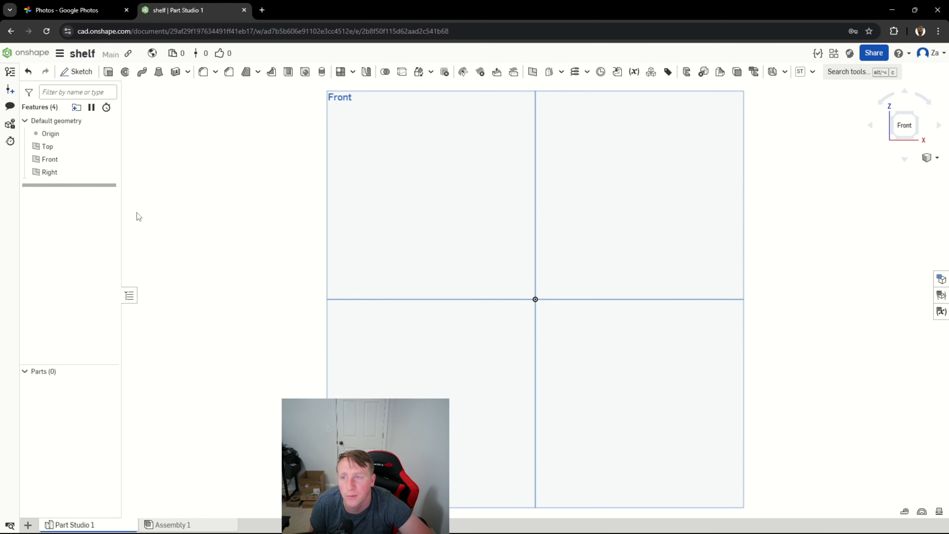
click(77, 72)
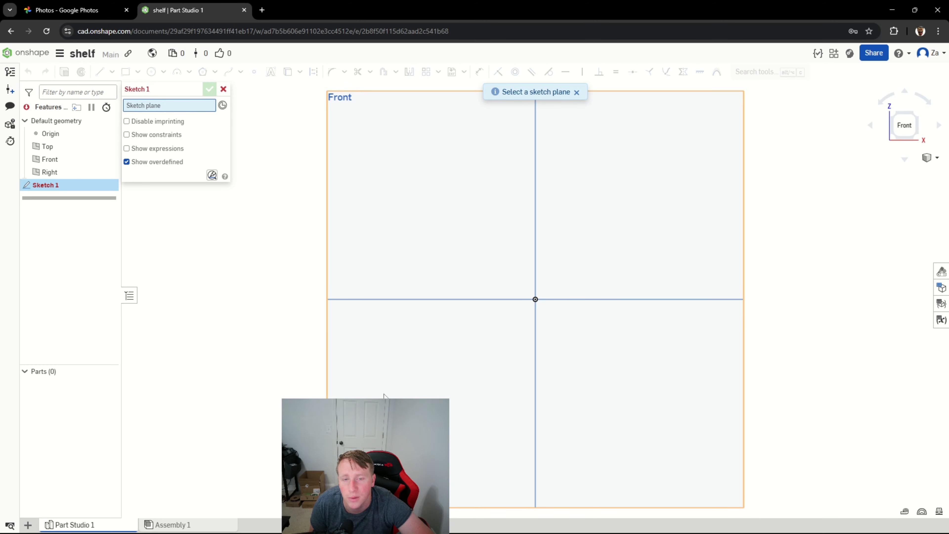
click(409, 179)
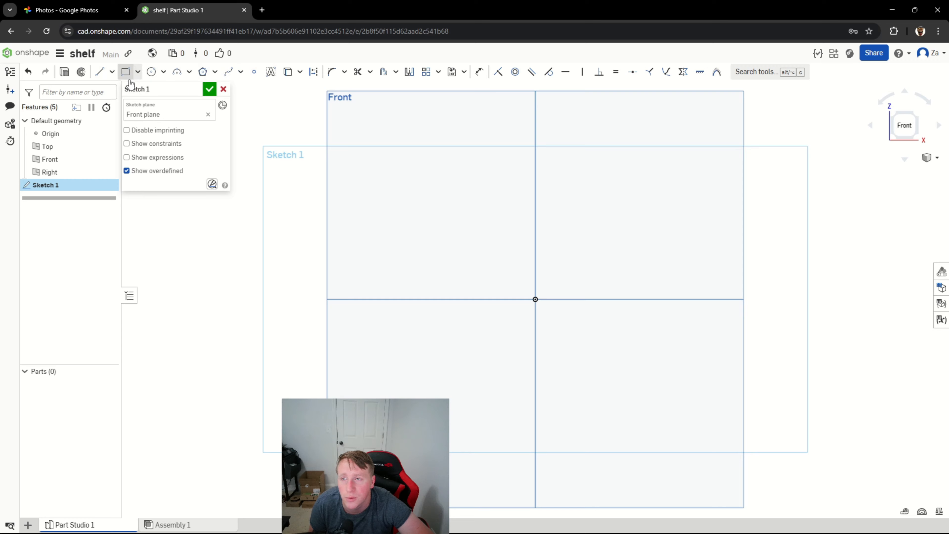
click(124, 75)
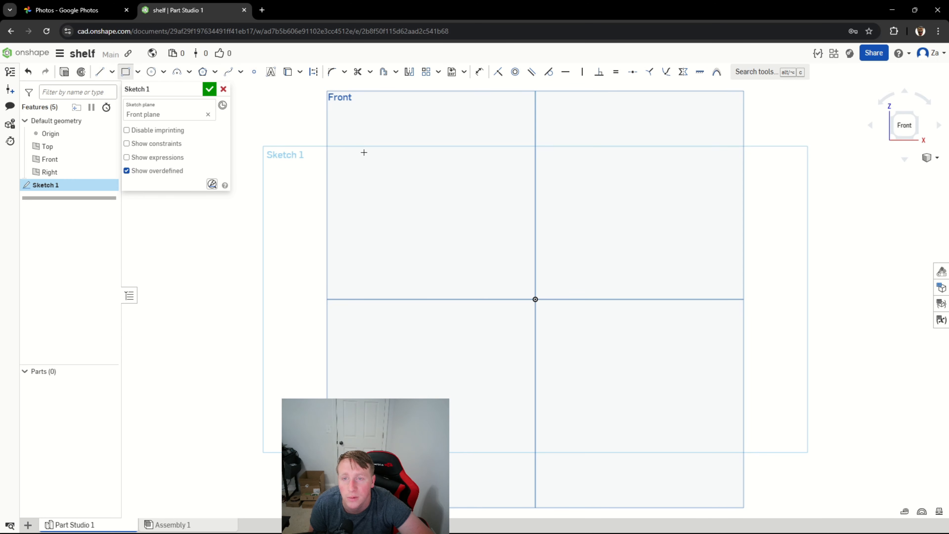
mouse_move(381, 144)
mouse_down()
mouse_move(678, 323)
mouse_move(717, 375)
mouse_move(718, 399)
mouse_up()
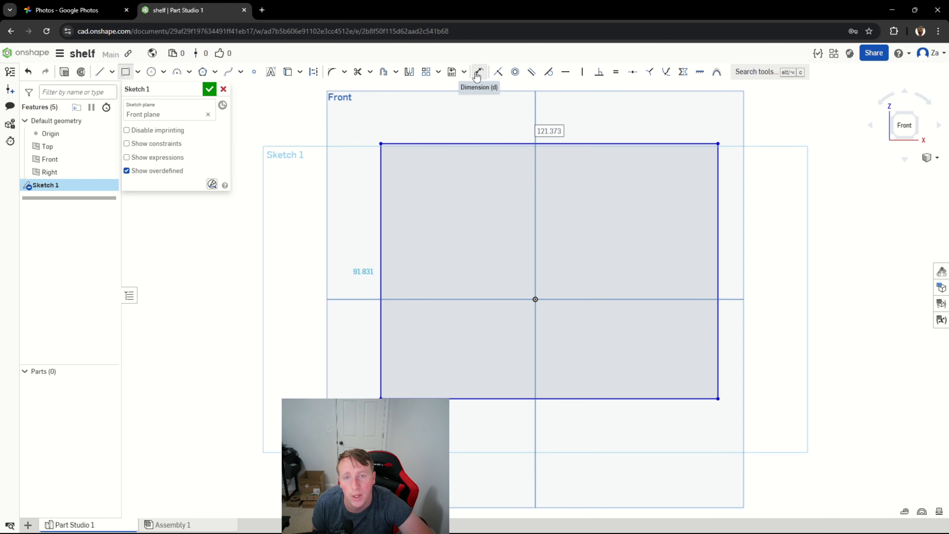
Dimension the rectangle to 150 mm wide and 150 mm high, and finish the sketch.
click(478, 74)
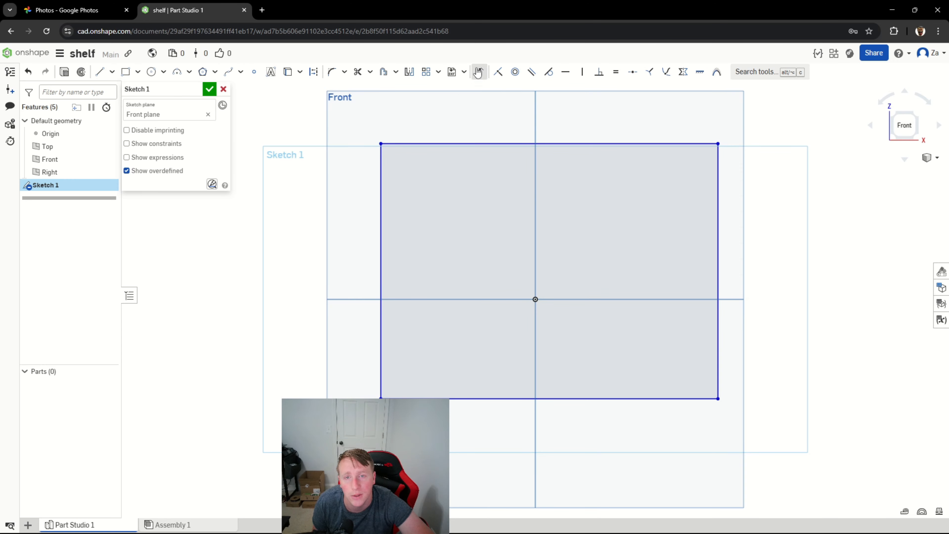
click(512, 142)
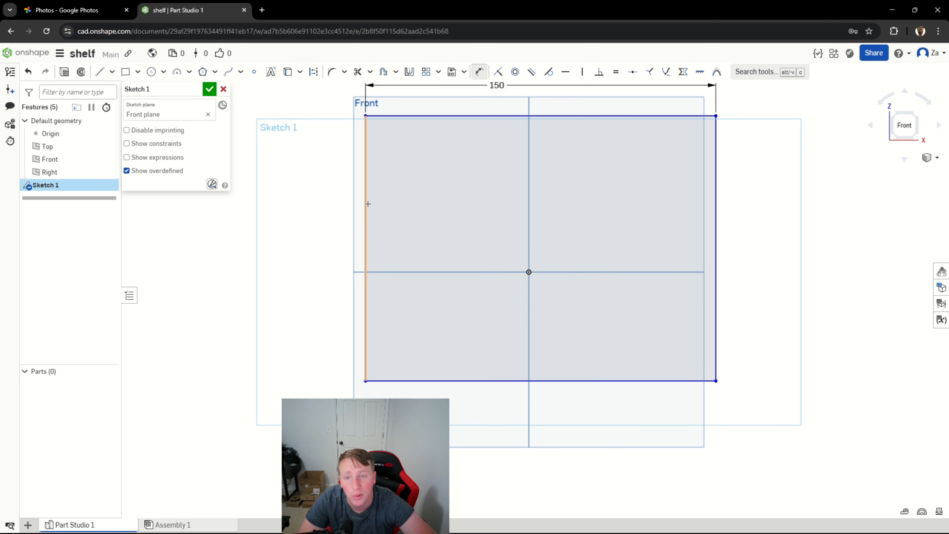
click(366, 206)
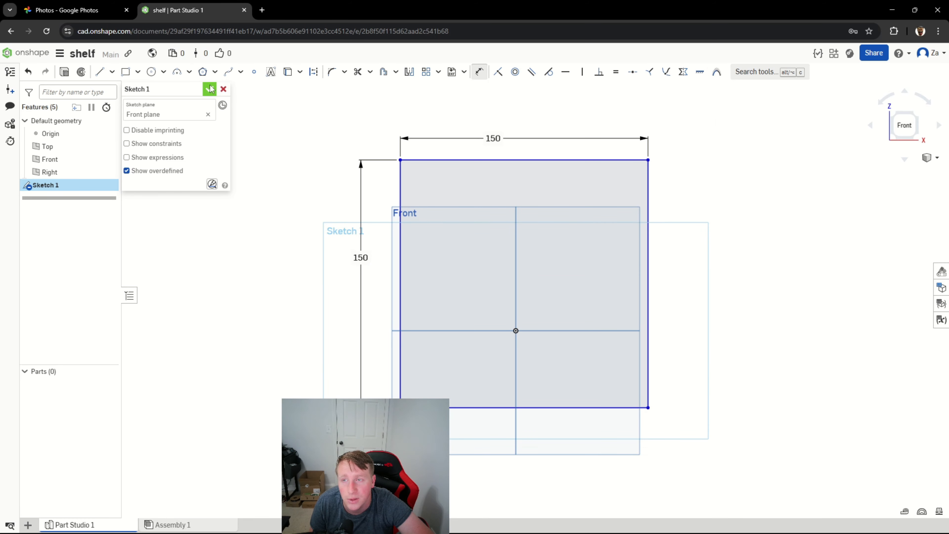
click(210, 89)
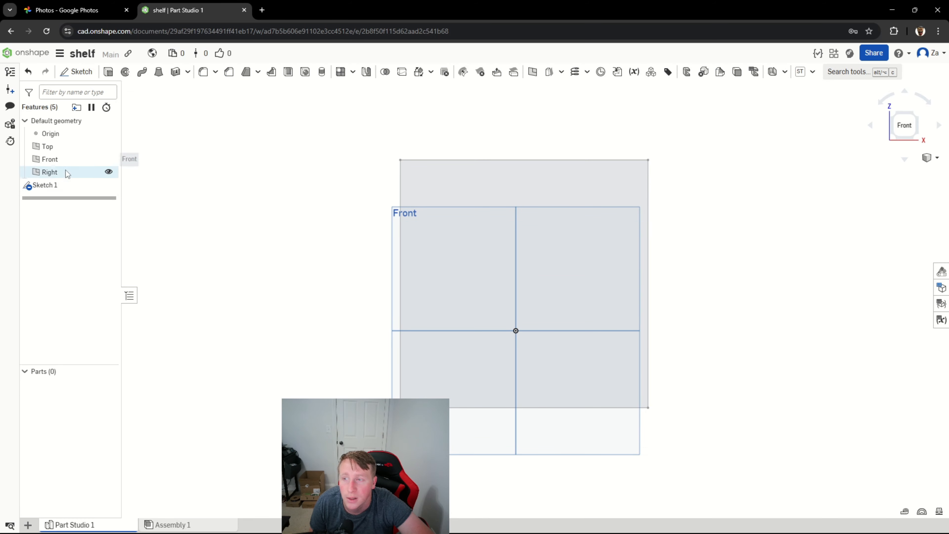
Extrude the square sketch as a new solid with a blind depth of 5 mm.
click(68, 188)
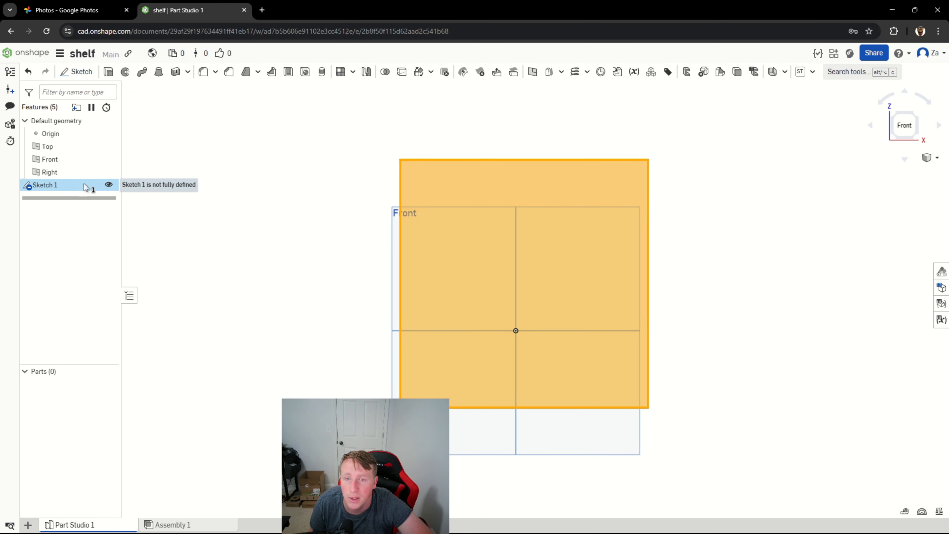
click(109, 73)
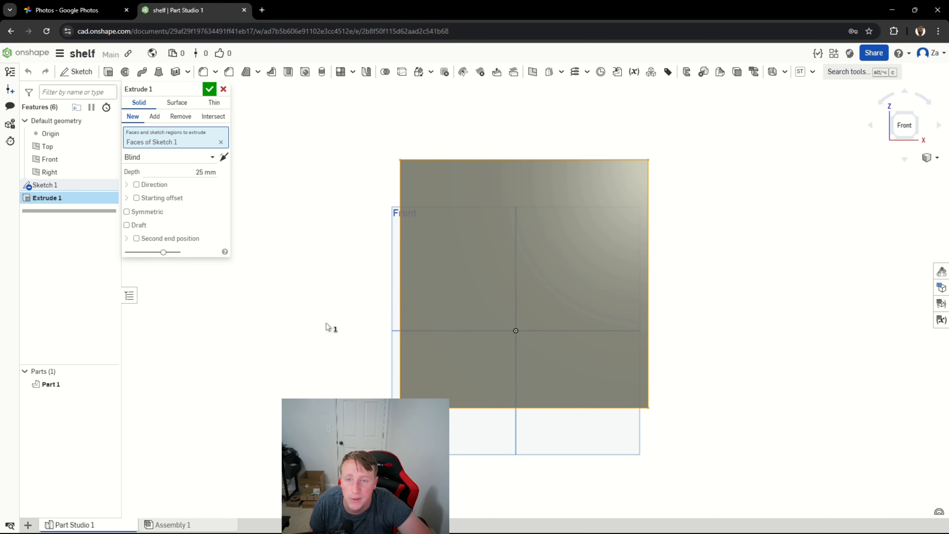
right_drag(325, 326, 353, 327)
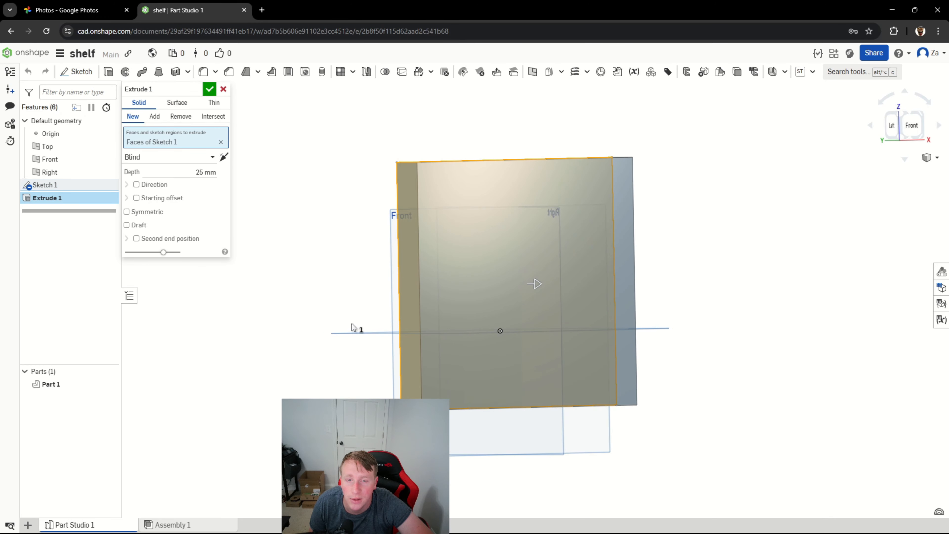
click(203, 172)
text(5)
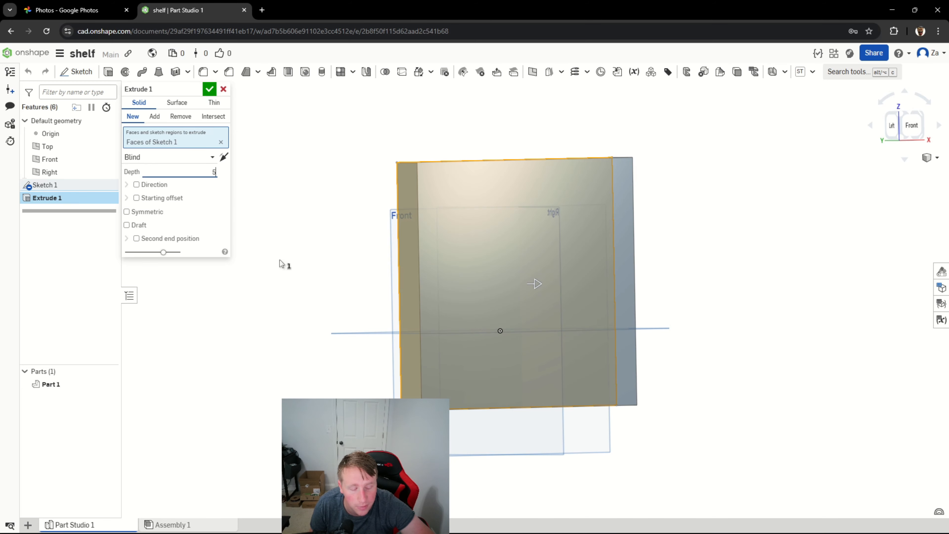
key(Return)
Hide the Front, Top and Right default planes.
key(shift+1)
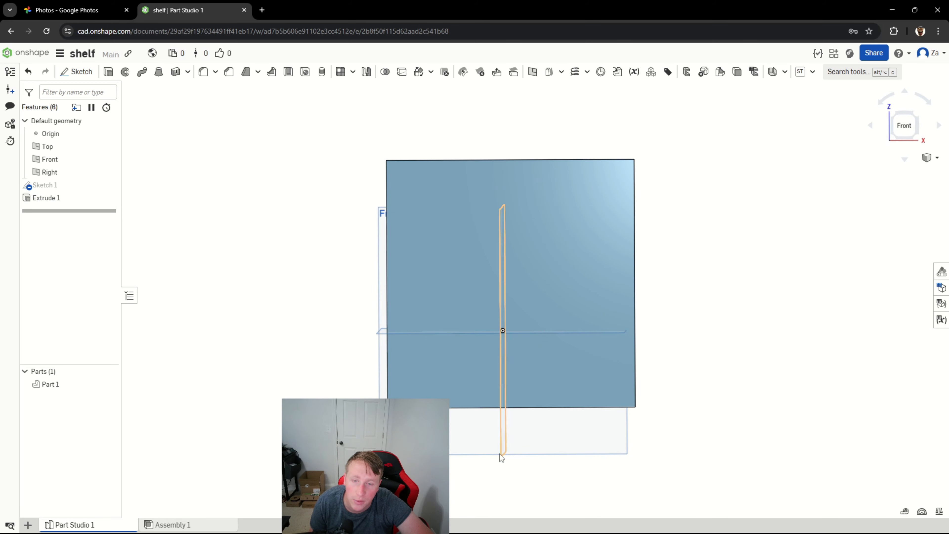
click(107, 160)
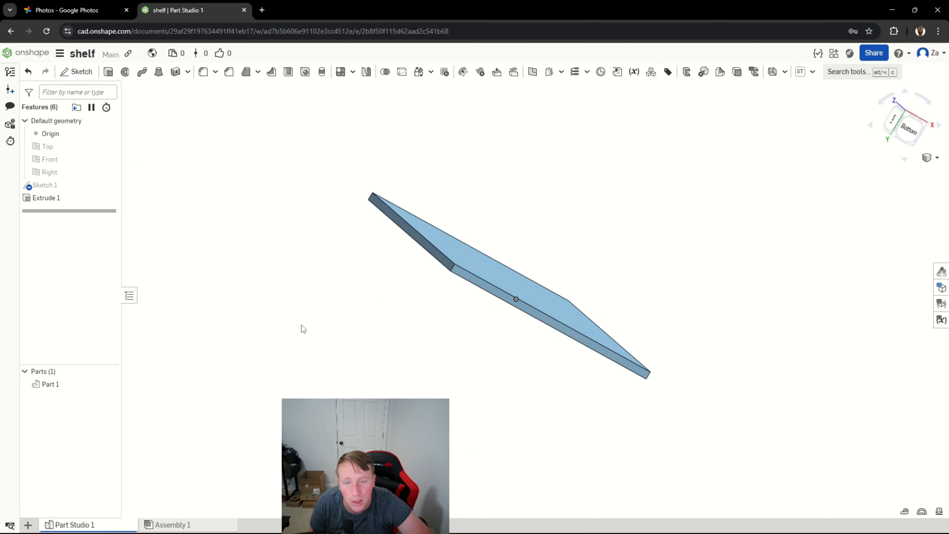
right_drag(301, 325, 241, 376)
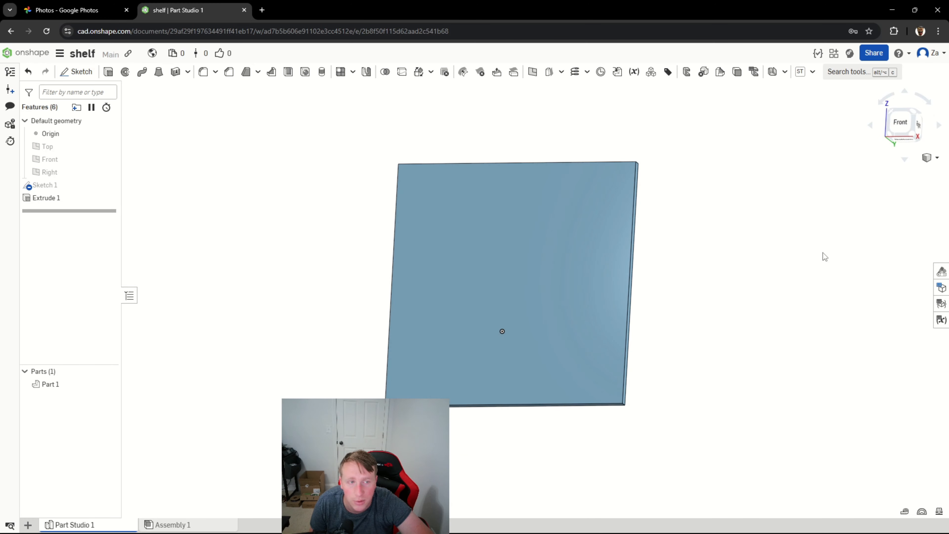
Start a sketch on the plate's front face and draw a full-width rectangle along its upper edge, about 10.5 mm high.
click(900, 131)
scroll(556, 277, up, 2)
scroll(555, 277, down, 2)
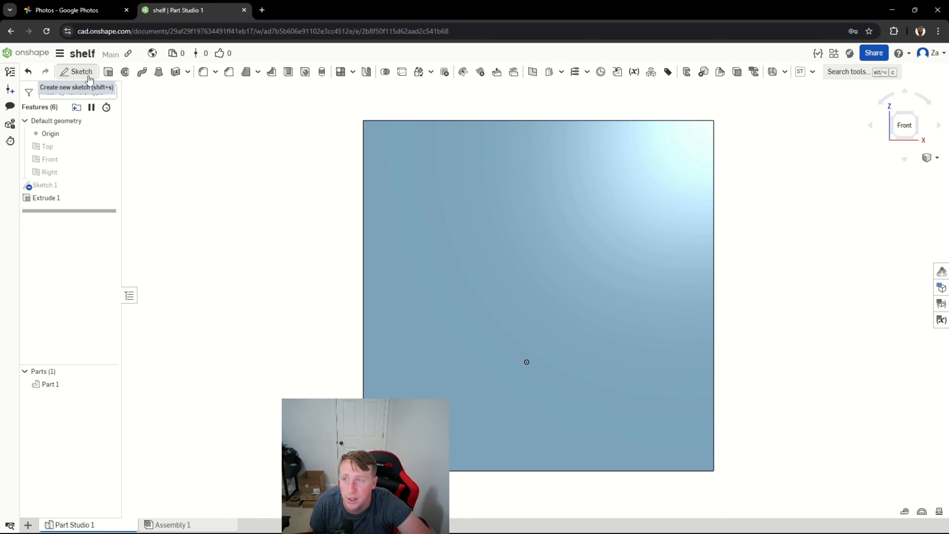
click(76, 72)
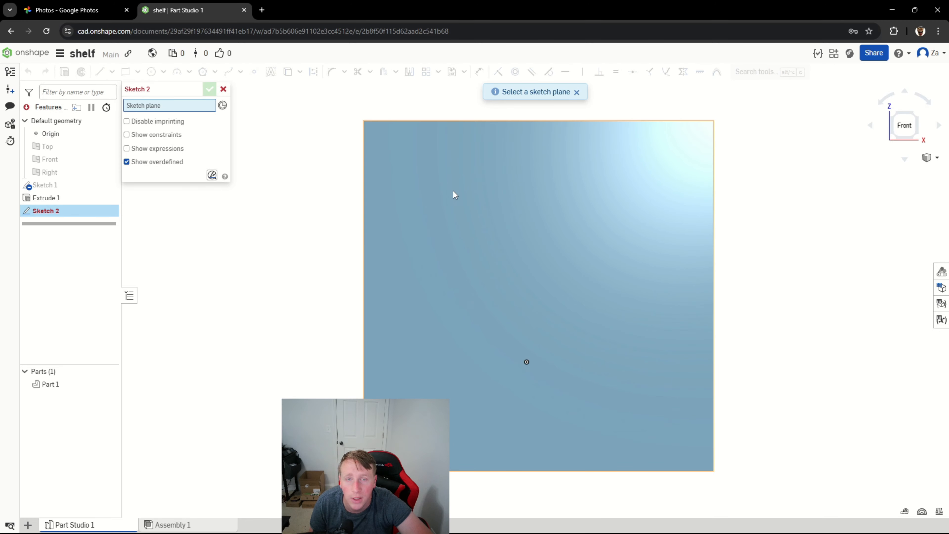
click(485, 167)
click(125, 72)
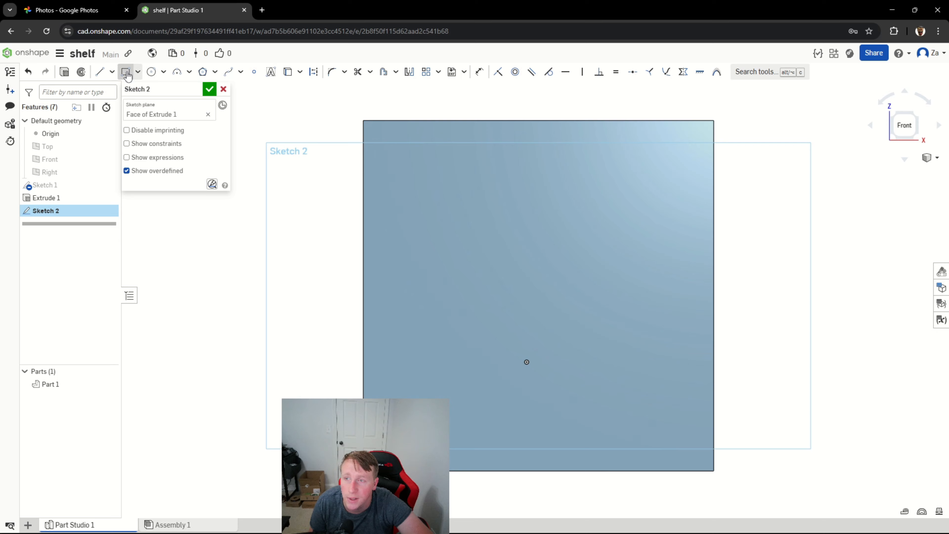
click(363, 120)
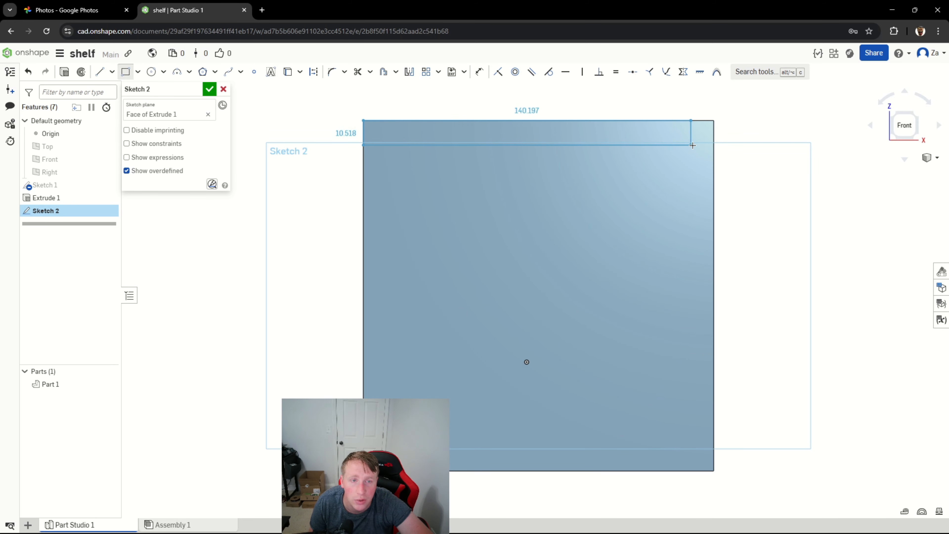
click(715, 145)
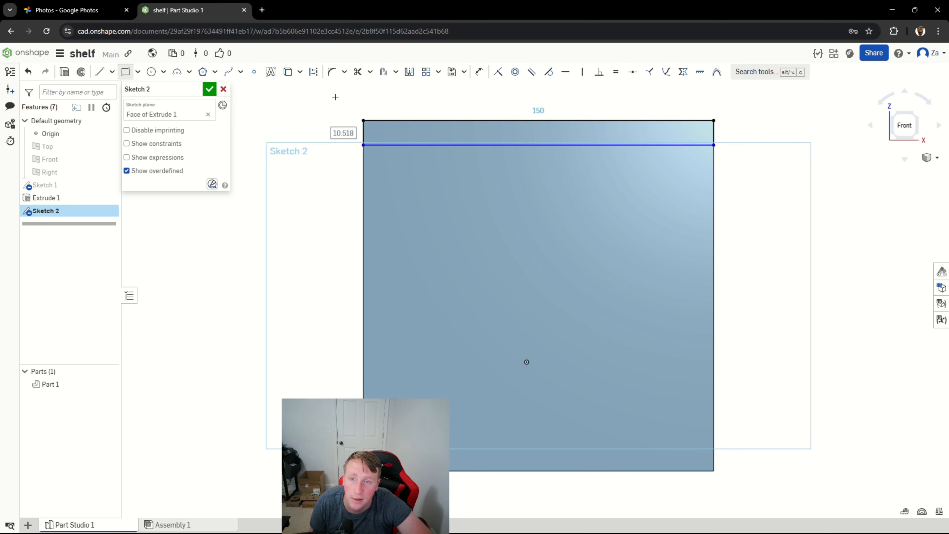
Dimension the strip's height to 5 mm and finish the sketch.
click(479, 72)
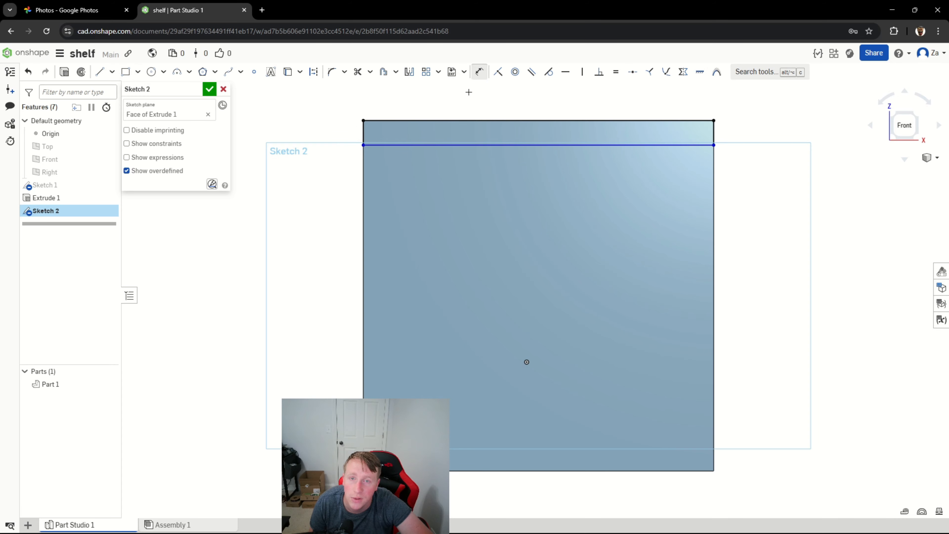
click(361, 129)
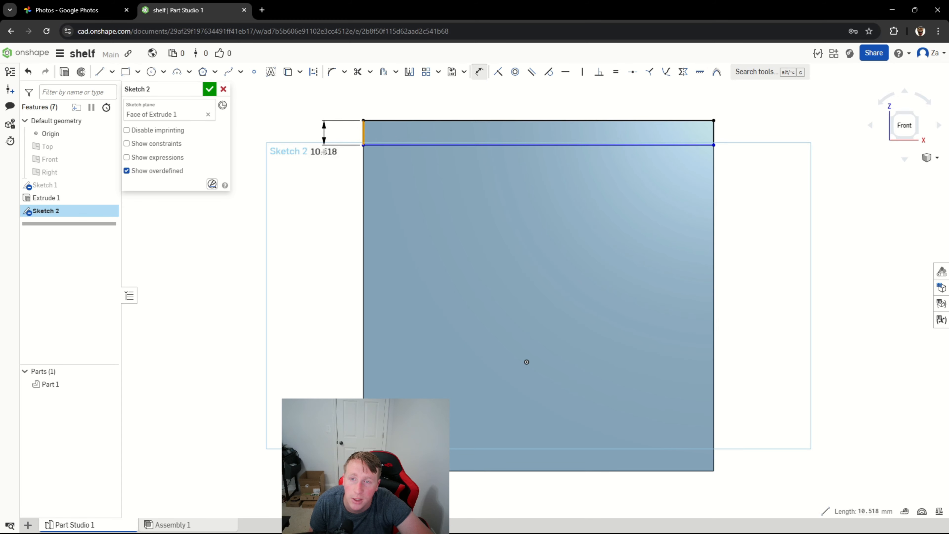
click(319, 148)
text(5)
key(Return)
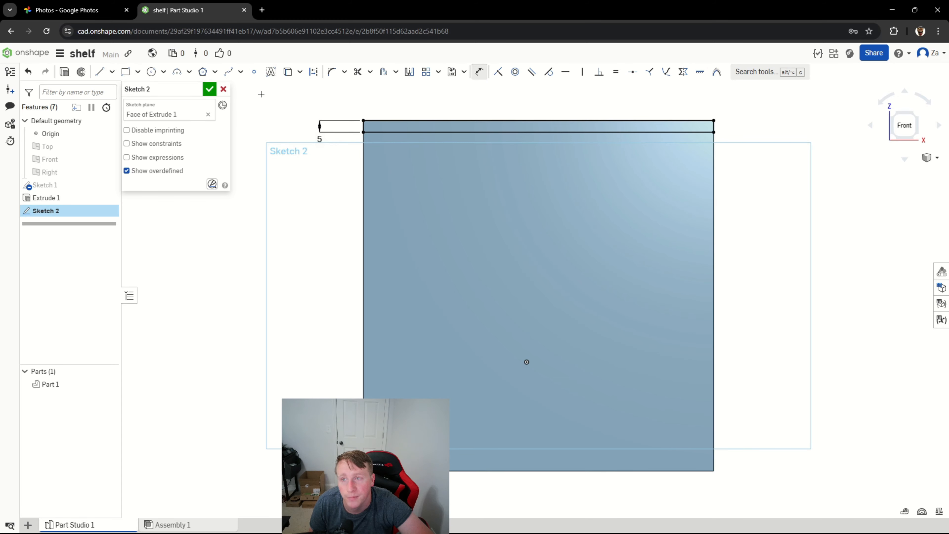
click(209, 90)
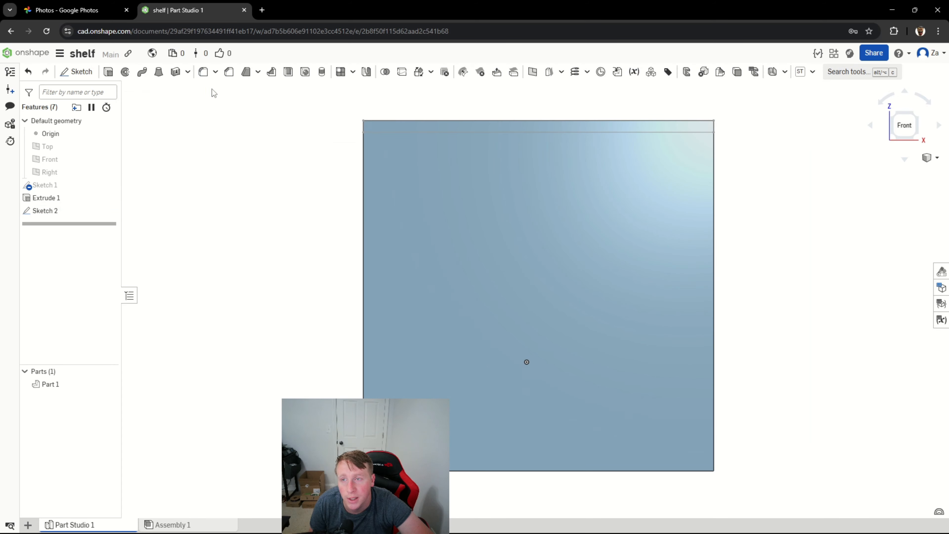
Extrude the strip 75 mm outward from the plate, adding it to the existing part to form the shelf.
click(82, 211)
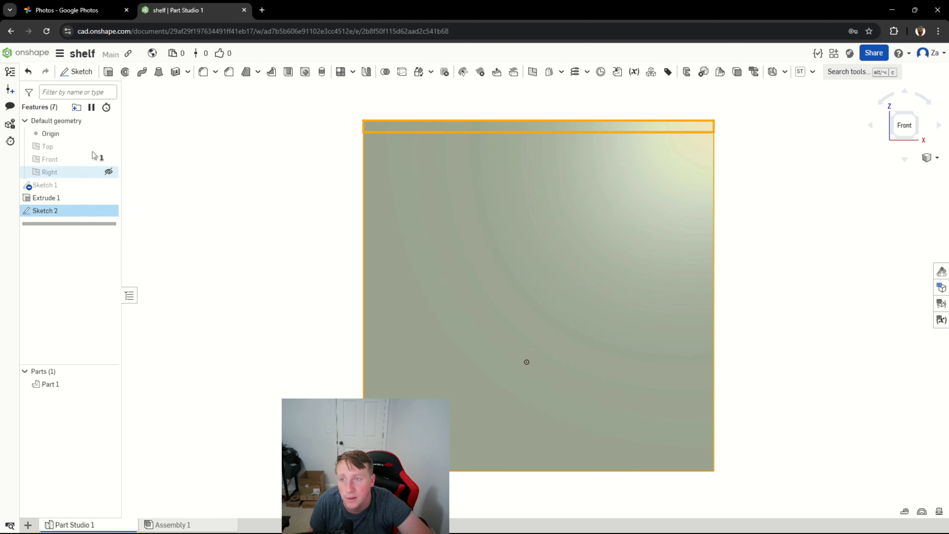
click(112, 77)
right_drag(239, 175, 281, 178)
text(7)
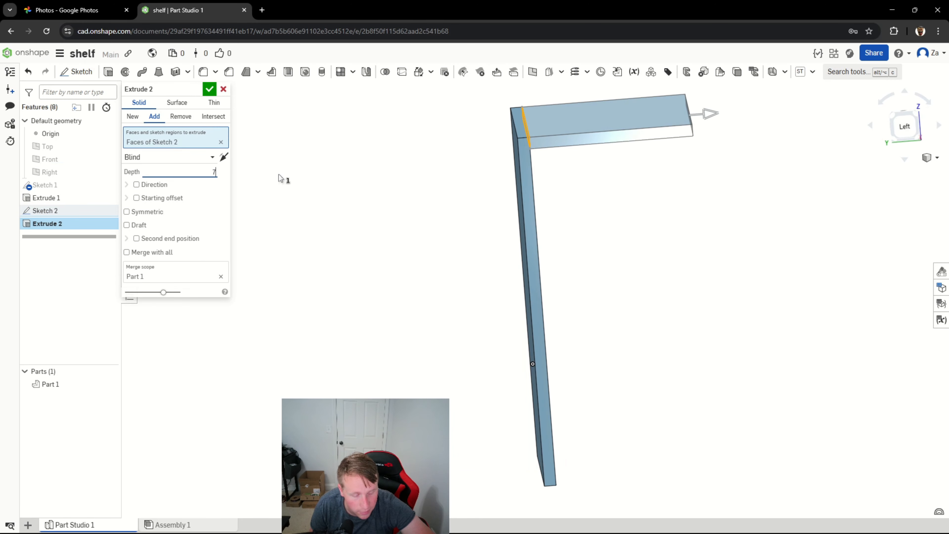
text(5)
key(Return)
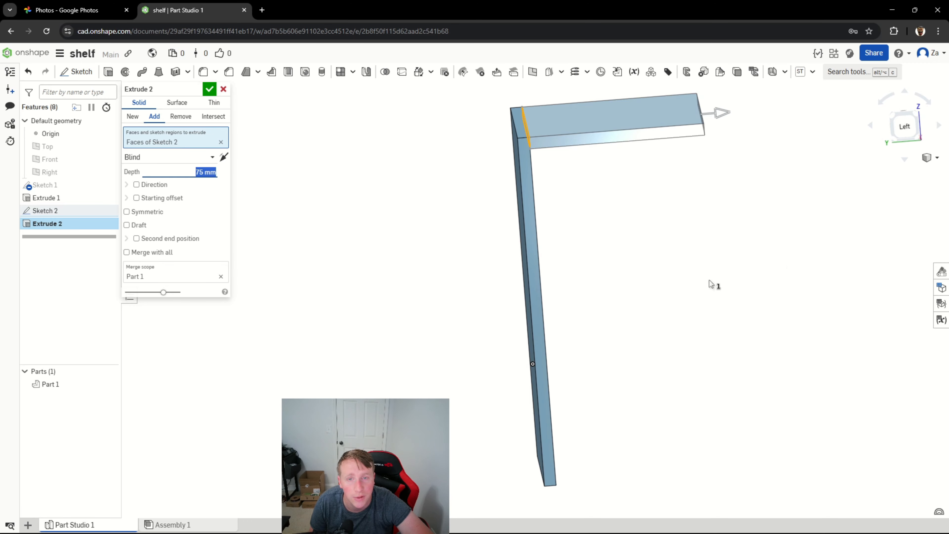
Fillet the inner edge between the back plate and the underside of the ledge with a 30 mm radius.
right_drag(616, 382, 598, 358)
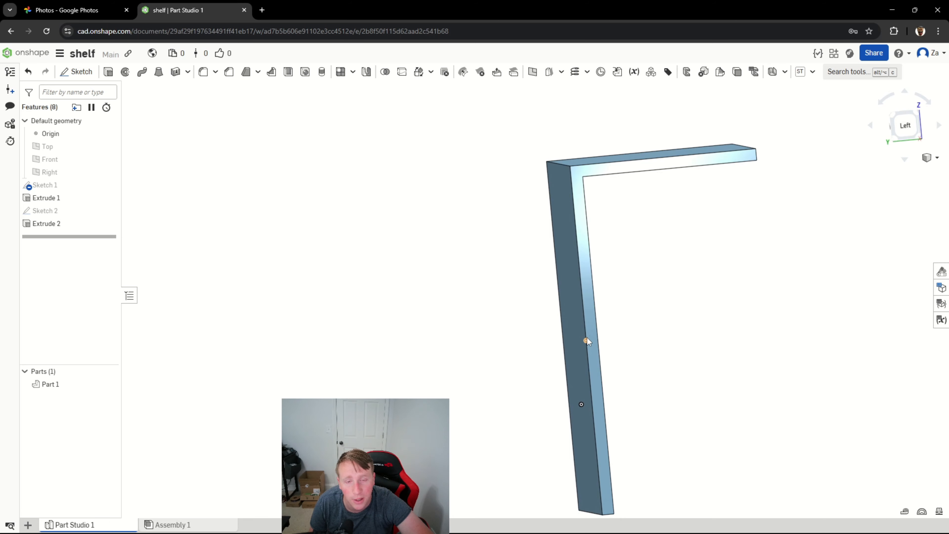
right_drag(671, 389, 670, 382)
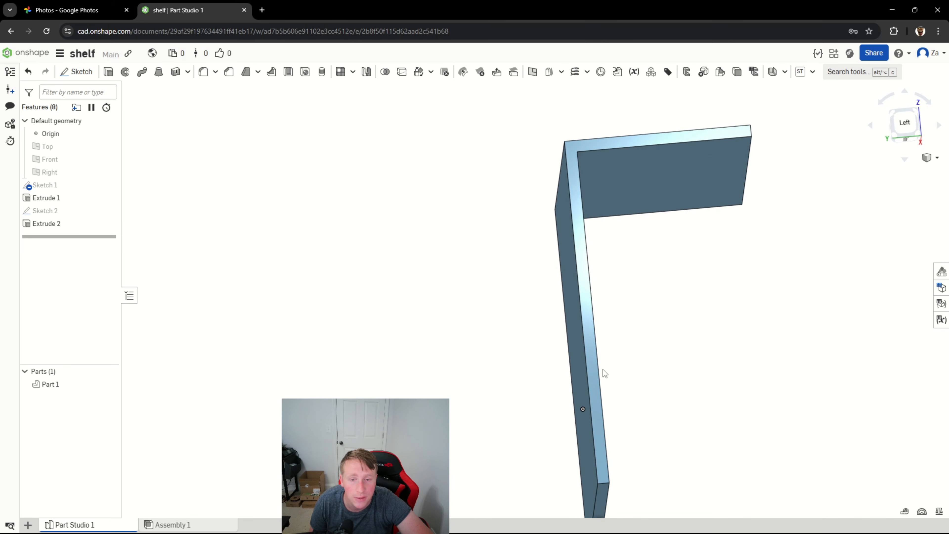
right_drag(690, 292, 691, 297)
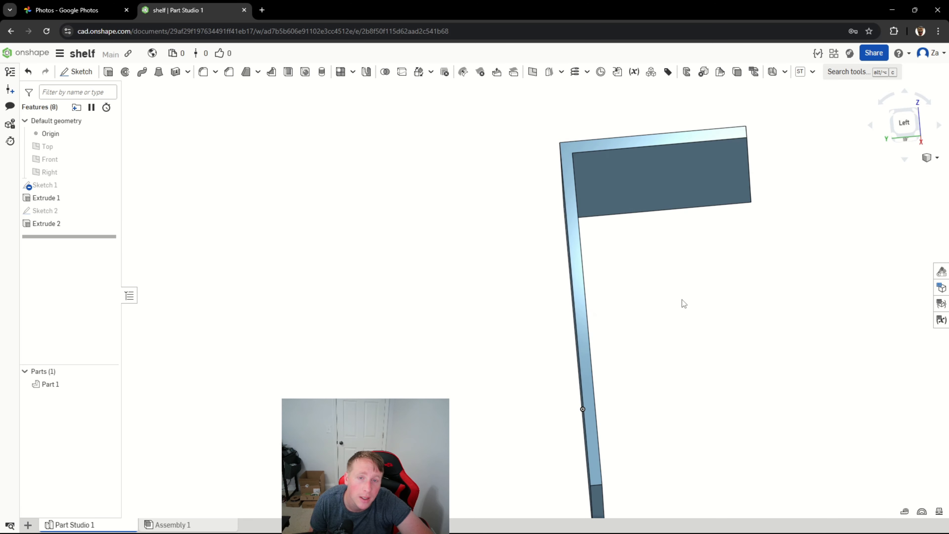
right_drag(682, 303, 675, 302)
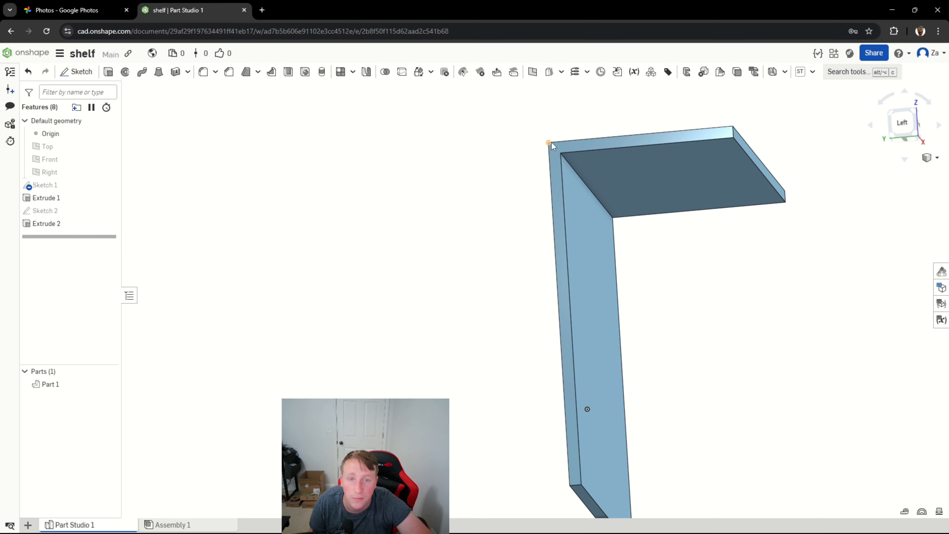
click(574, 170)
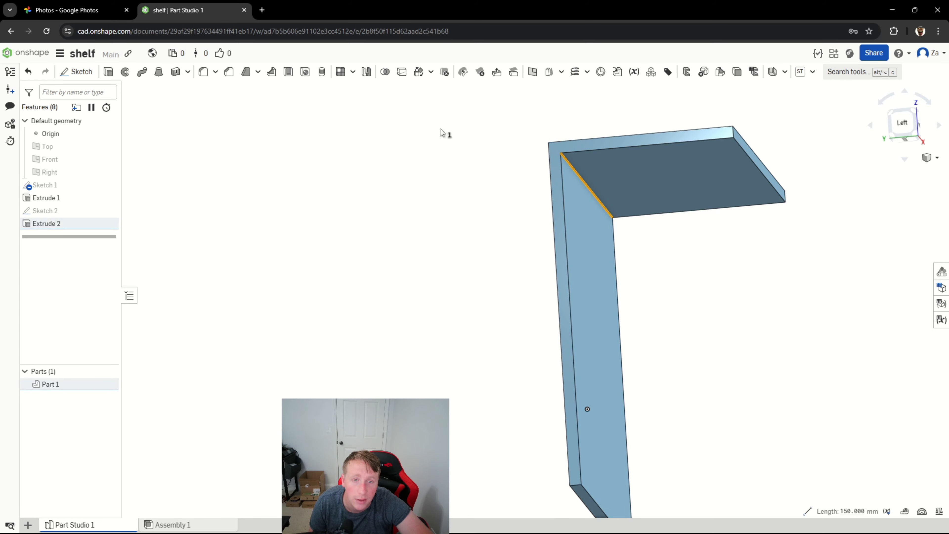
click(203, 72)
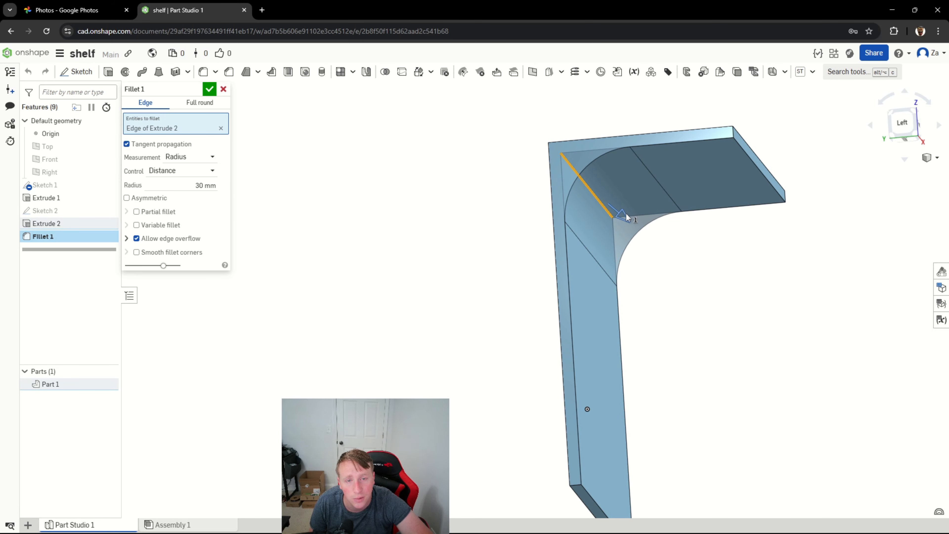
mouse_move(627, 217)
mouse_down()
mouse_move(635, 216)
mouse_move(611, 201)
mouse_move(634, 208)
mouse_up()
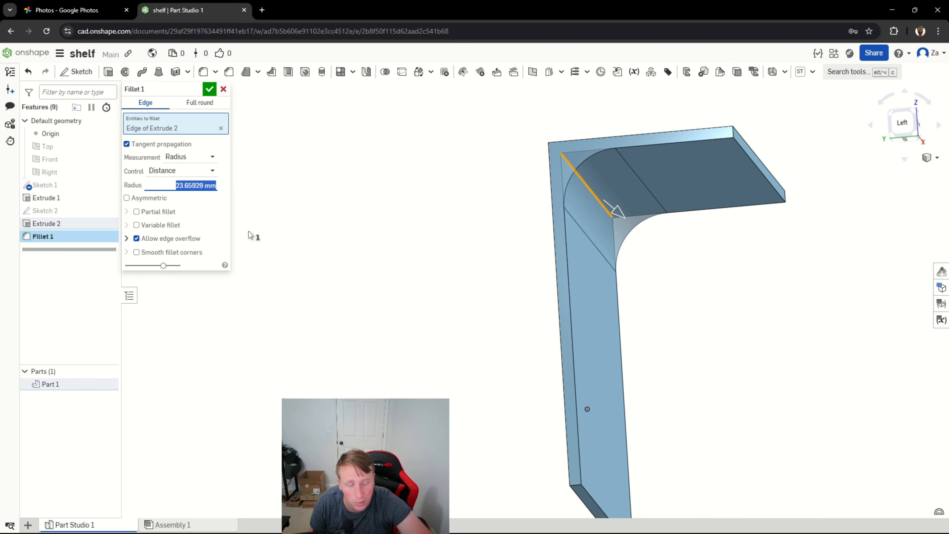
text(30)
key(Return)
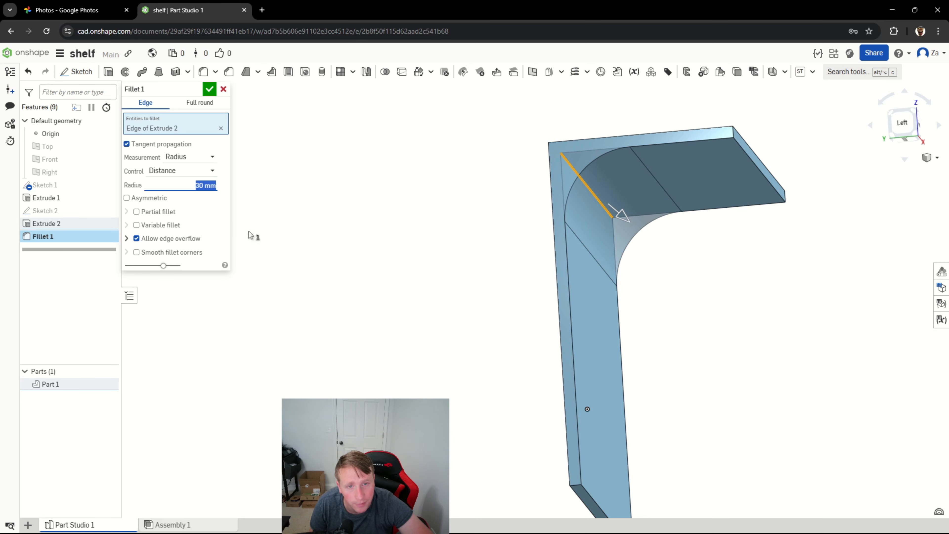
click(210, 90)
Edit the inner-corner fillet and set its radius to 35 mm.
key(Right)
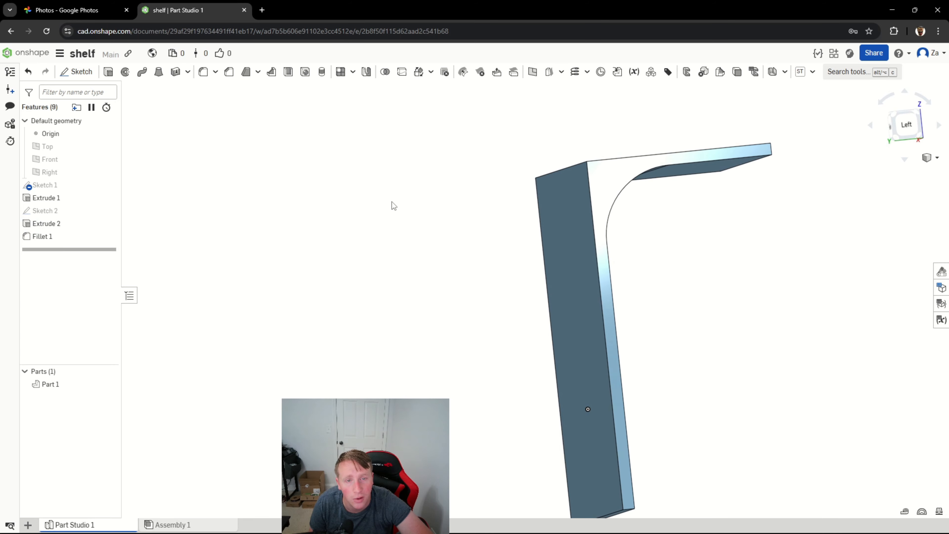
right_drag(391, 202, 369, 200)
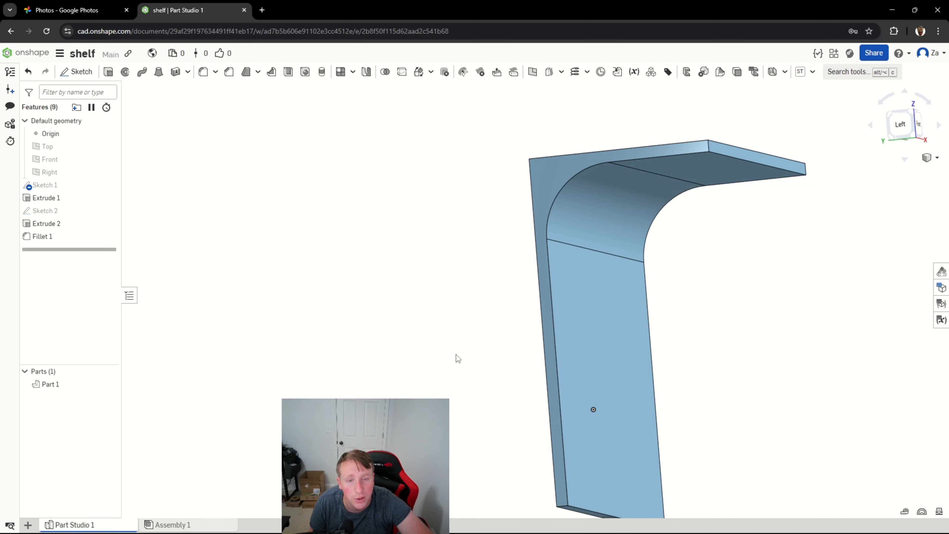
right_drag(450, 425, 466, 415)
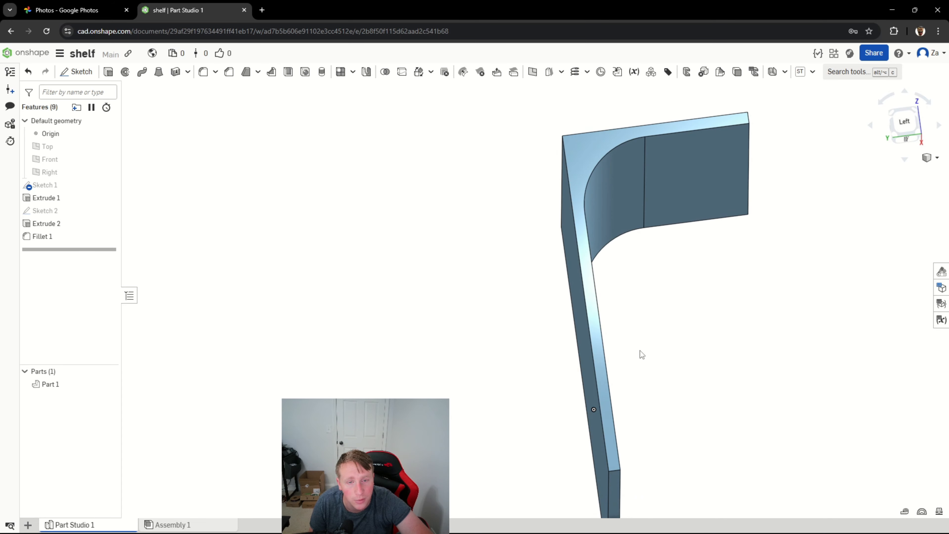
right_drag(639, 350, 678, 362)
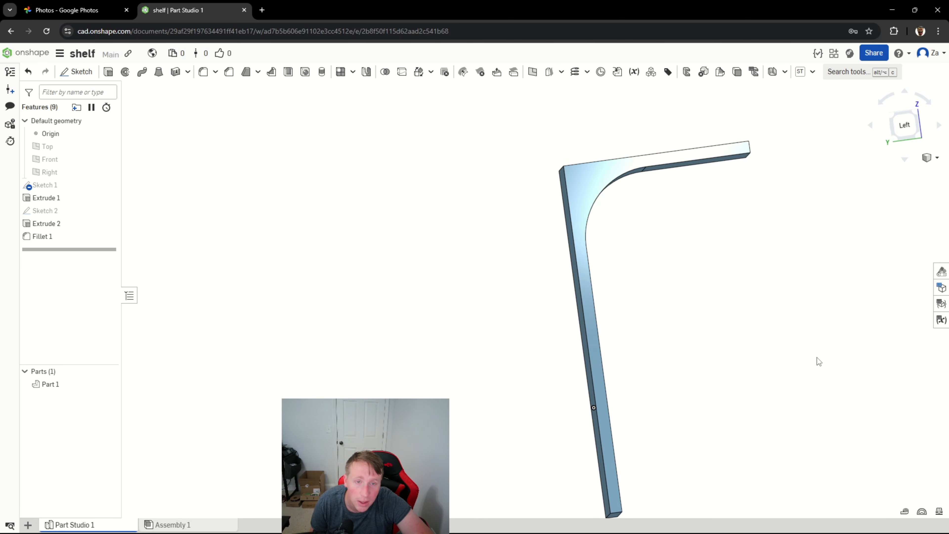
right_drag(749, 411, 738, 394)
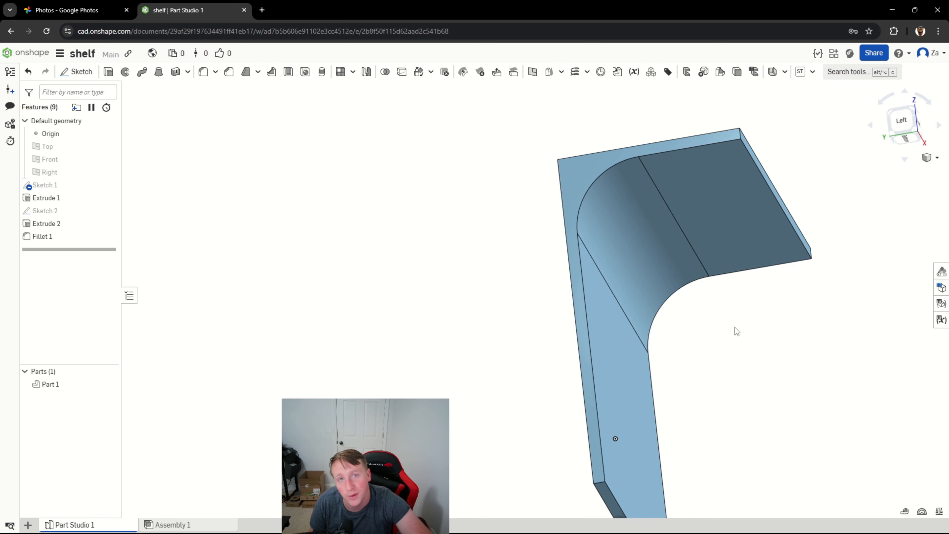
mouse_move(744, 363)
right_down()
mouse_move(760, 367)
mouse_move(750, 373)
right_up()
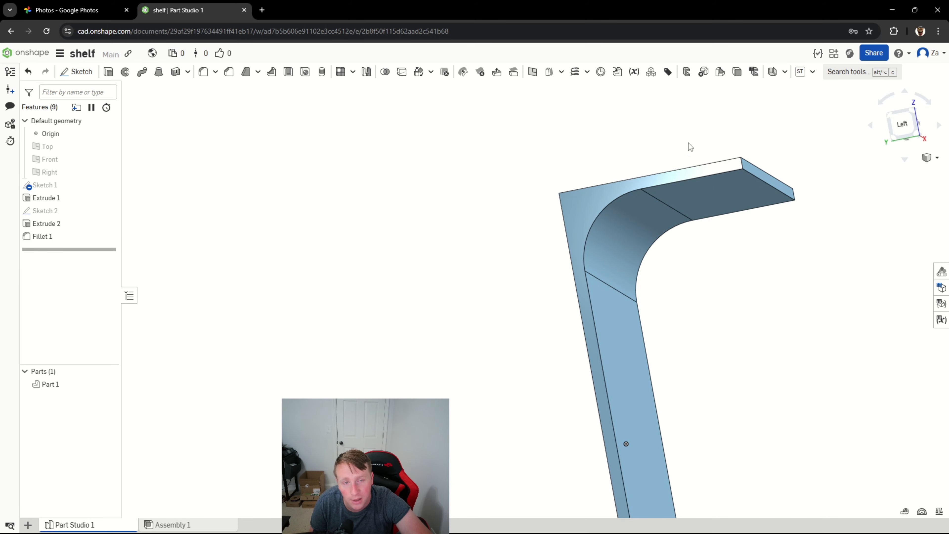
click(58, 236)
double_click(57, 235)
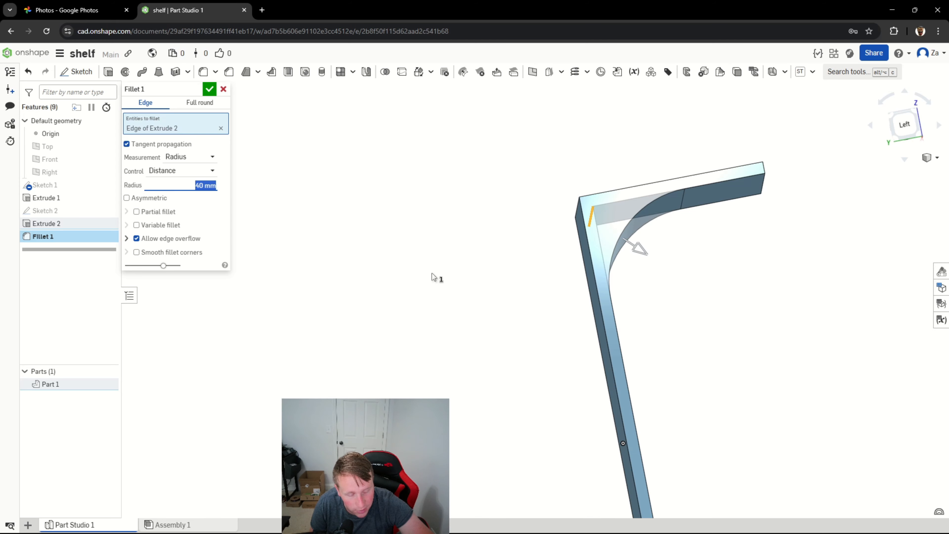
text(35)
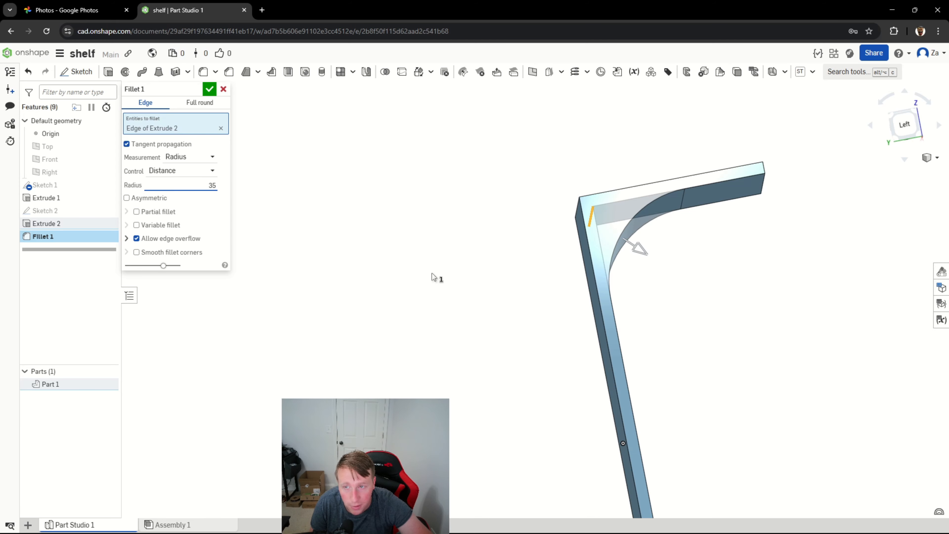
key(Return)
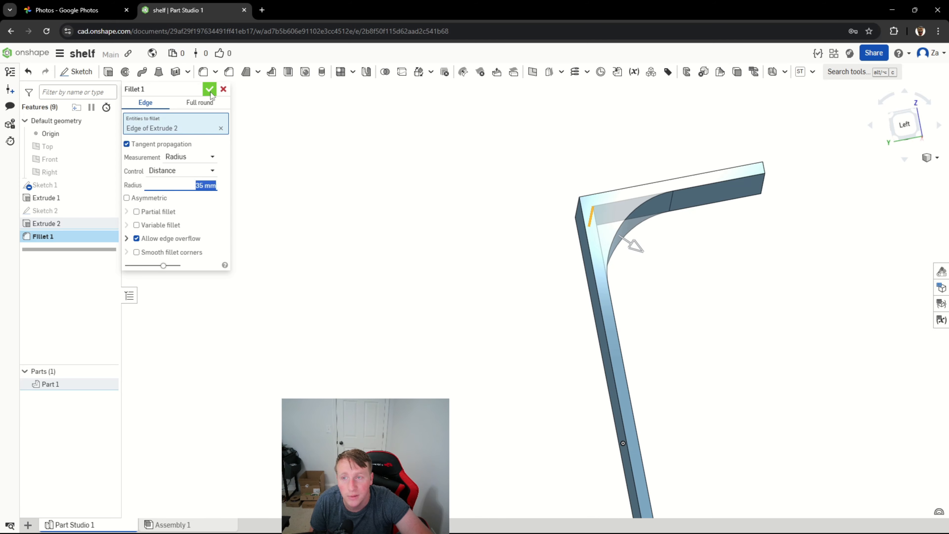
click(210, 89)
Start a sketch on the shelf's top face and draw two circles vertically aligned with the origin, about 8.2 mm and 12.6 mm in diameter.
right_drag(486, 295, 503, 277)
right_drag(476, 318, 445, 363)
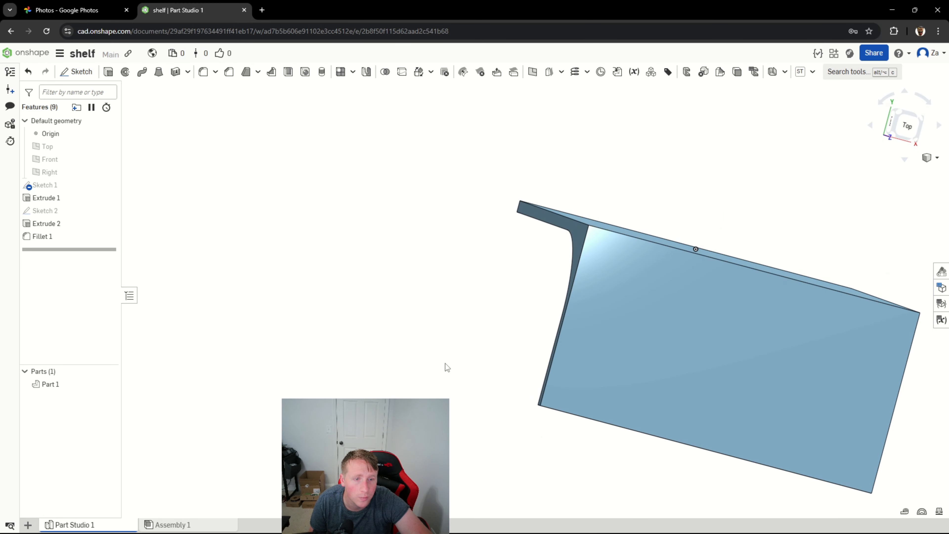
click(907, 126)
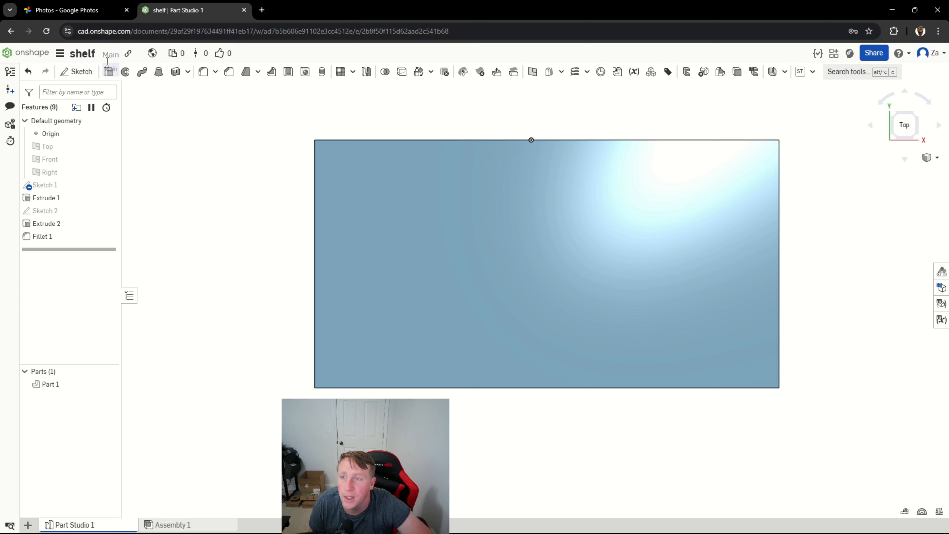
click(75, 71)
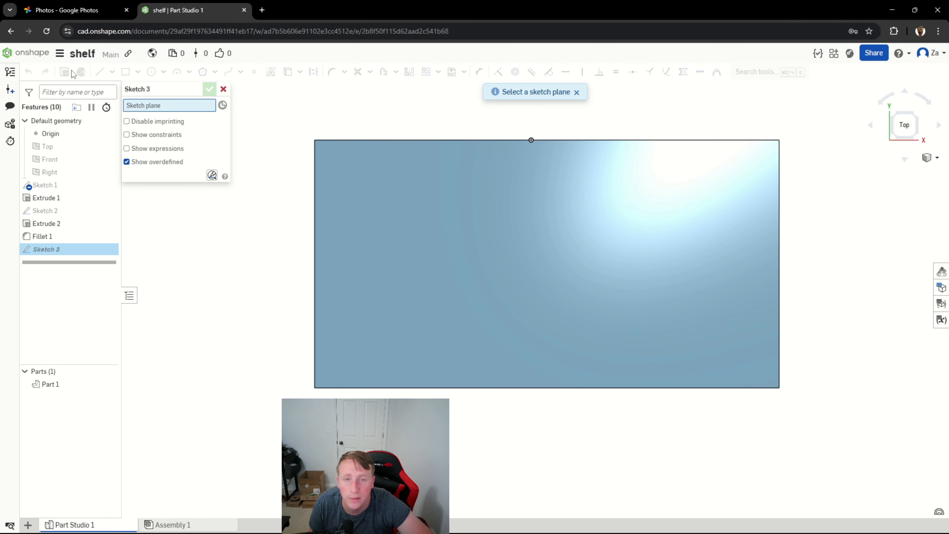
click(393, 205)
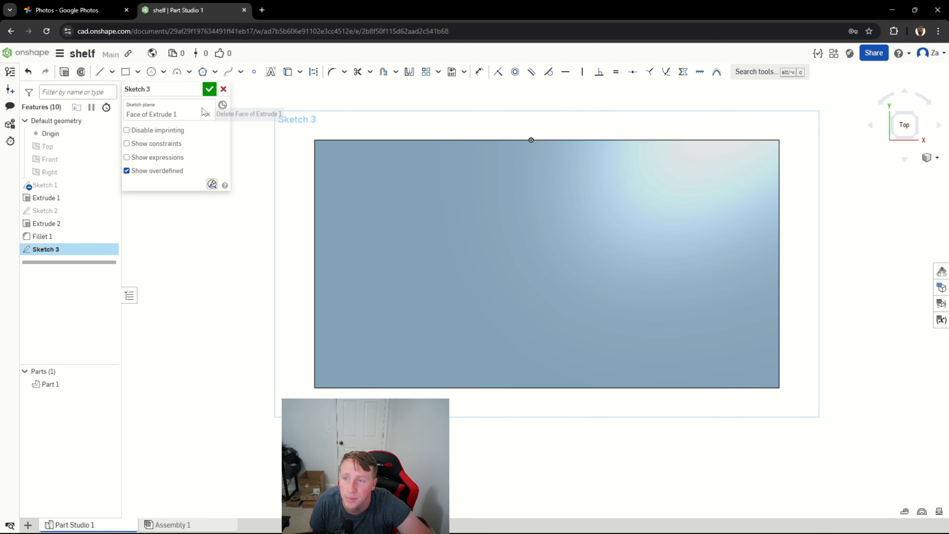
click(152, 75)
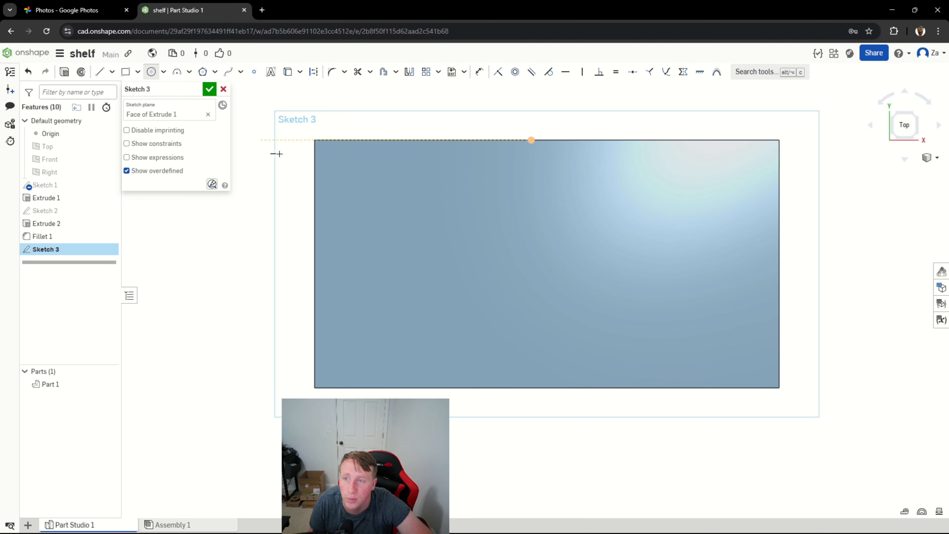
click(532, 320)
click(539, 331)
click(531, 216)
click(549, 226)
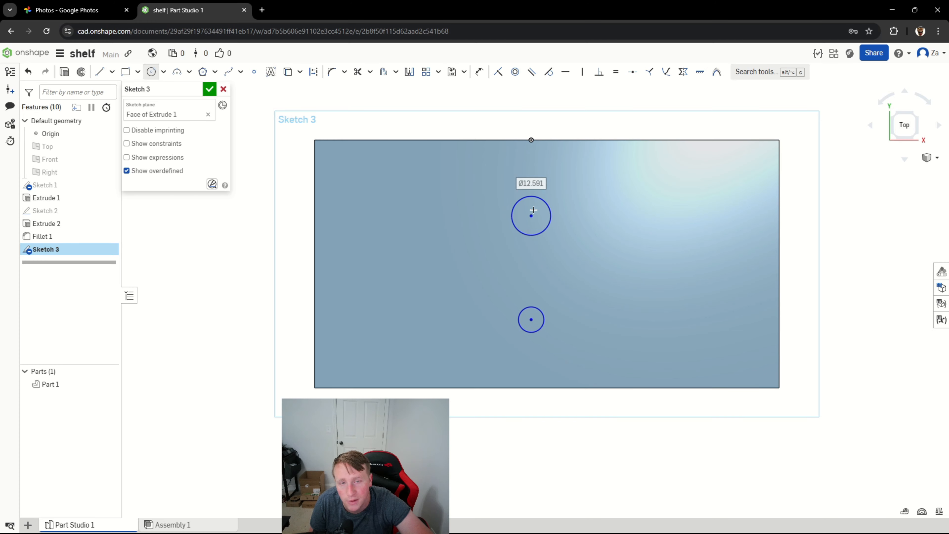
Dimension both circles to a diameter of 5.5 mm.
click(481, 75)
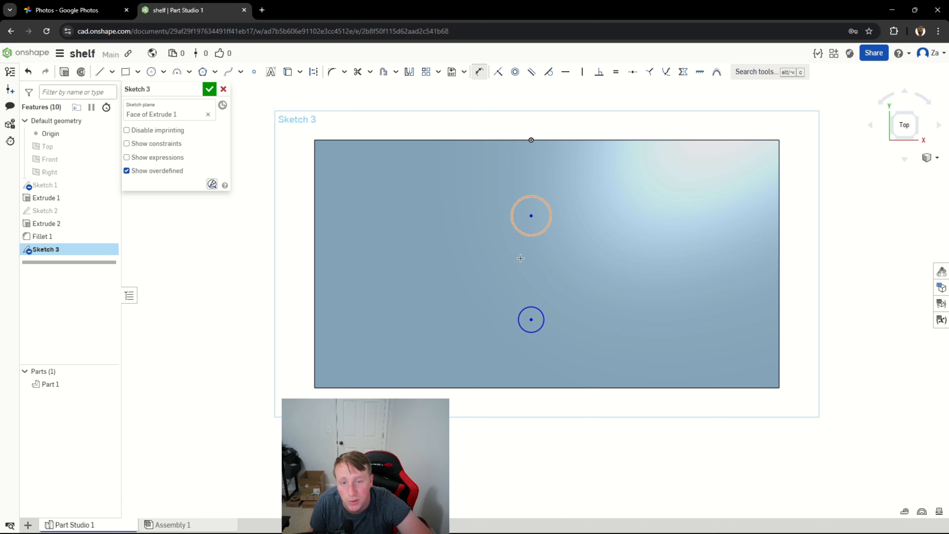
click(522, 326)
click(482, 343)
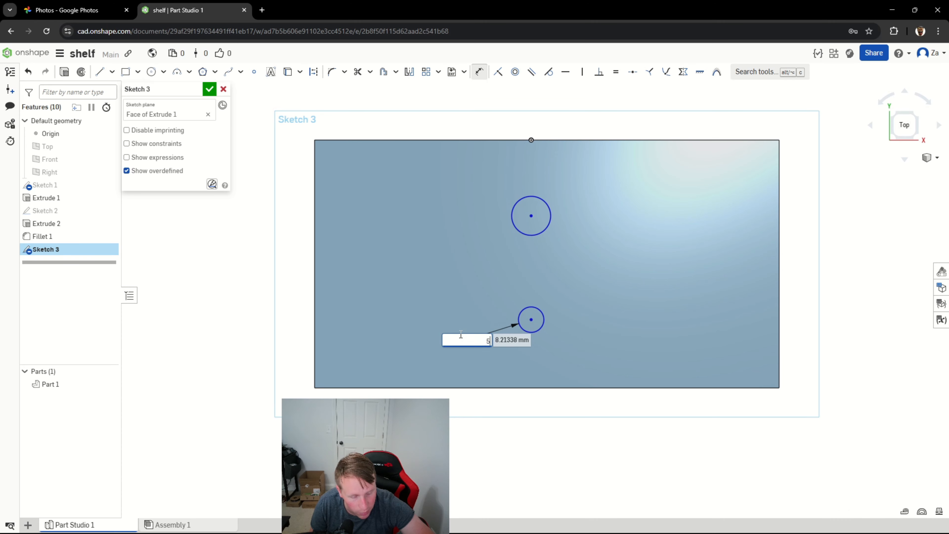
text(5.5)
key(Return)
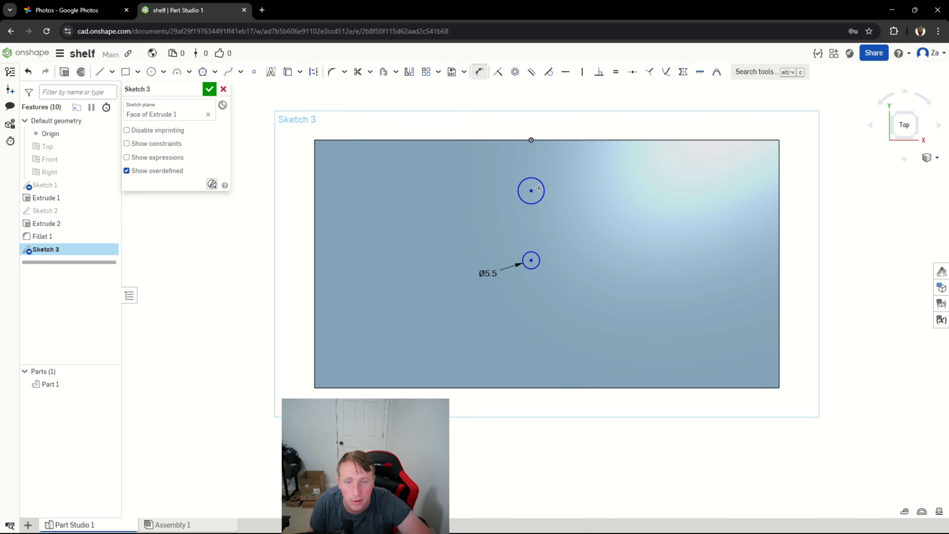
click(519, 193)
click(471, 199)
text(5.5)
key(Return)
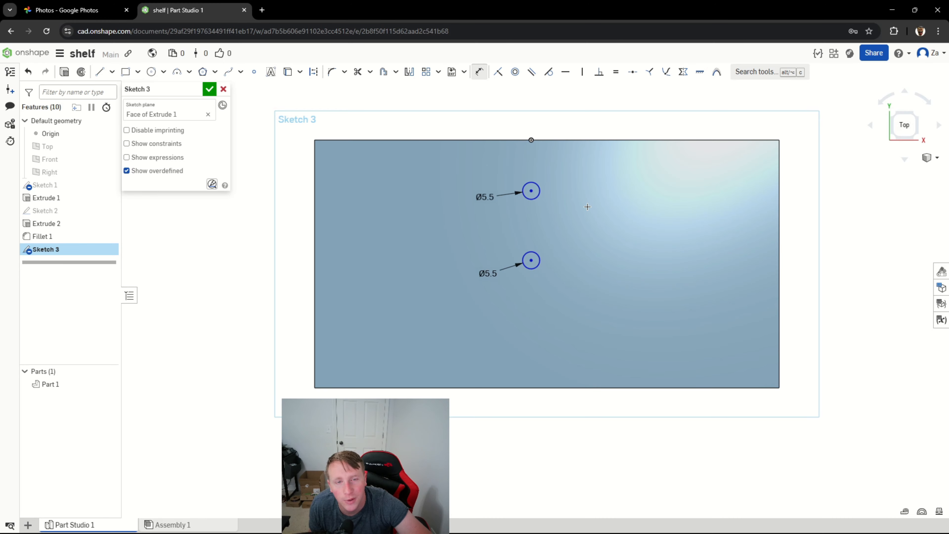
Dimension the centre of the circle nearer the shelf's front edge 20 mm from that edge.
mouse_move(849, 268)
right_down()
mouse_move(761, 265)
mouse_move(770, 270)
right_up()
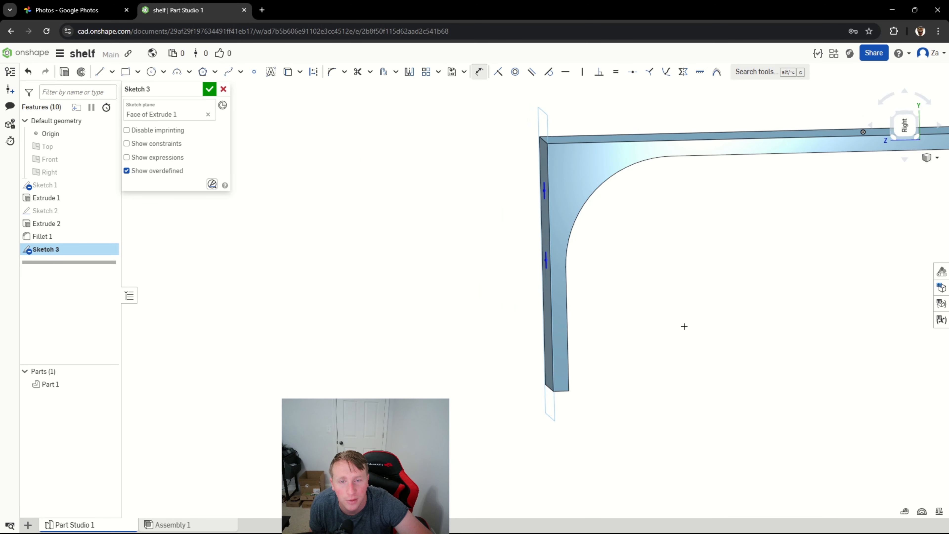
key(n)
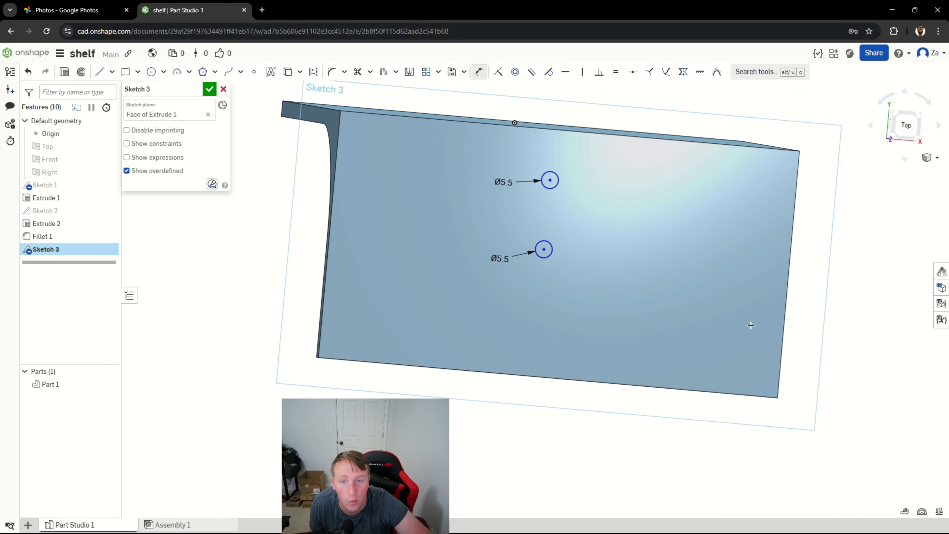
click(907, 127)
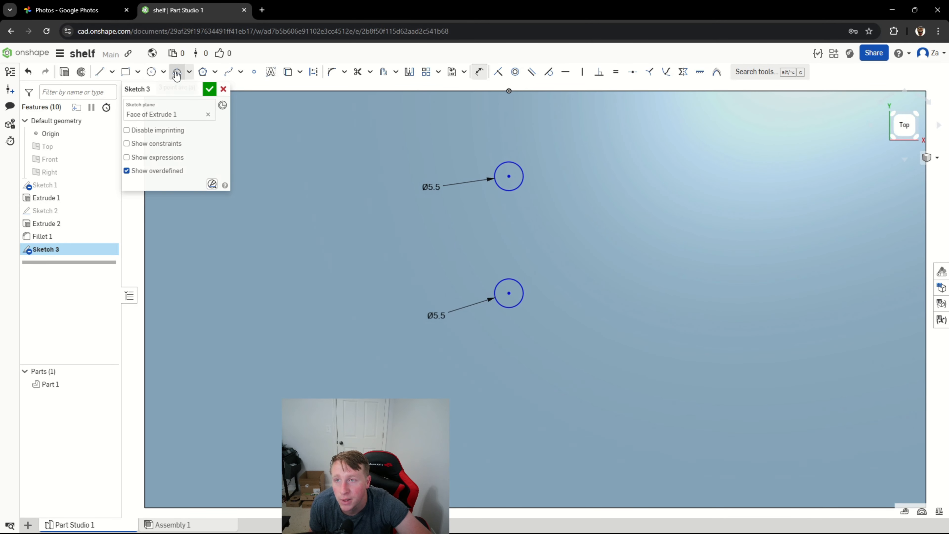
click(509, 294)
click(491, 507)
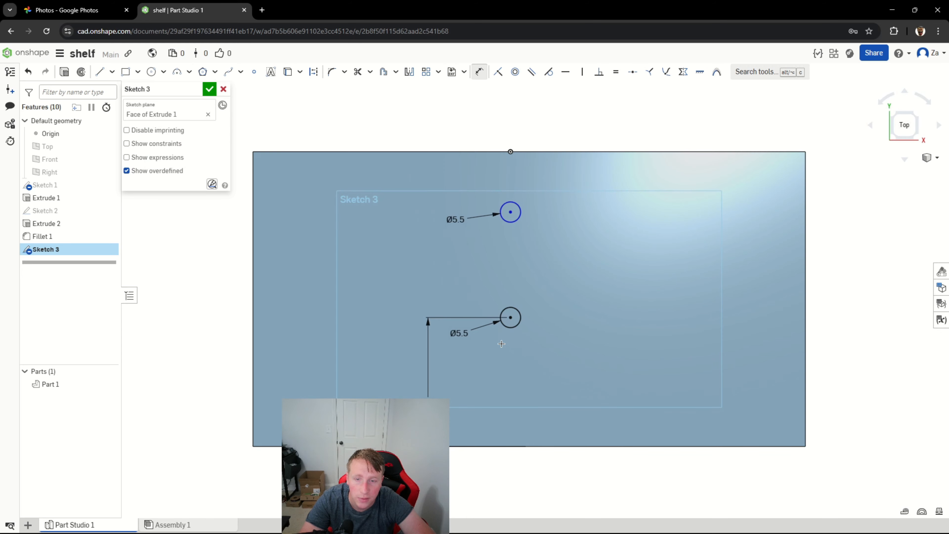
double_click(428, 404)
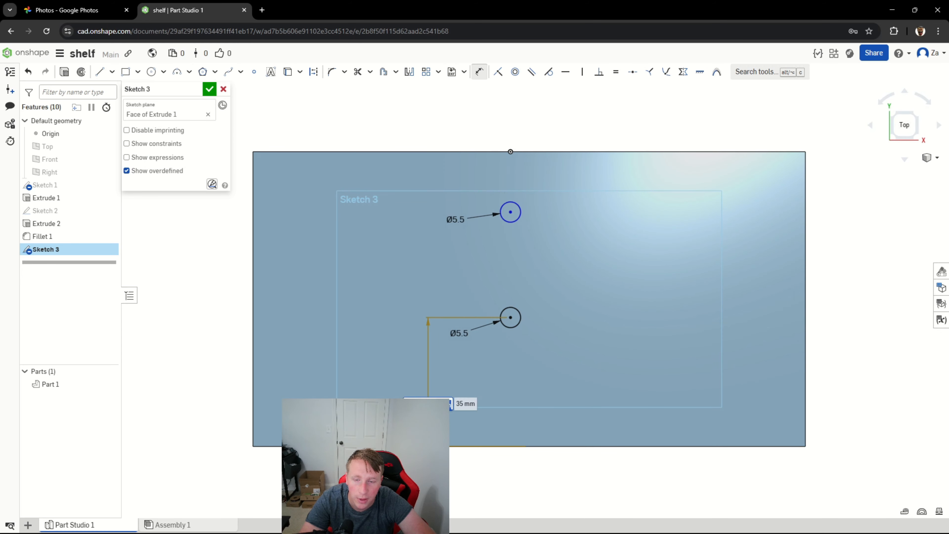
text(20)
key(Return)
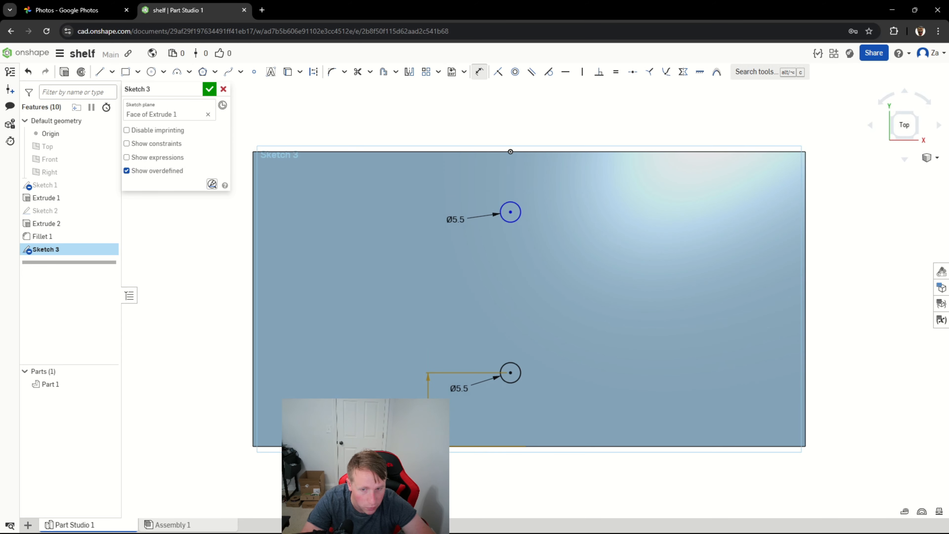
Dimension the centre of the circle farther from the shelf's front edge 50 mm from that edge.
key(d)
click(511, 212)
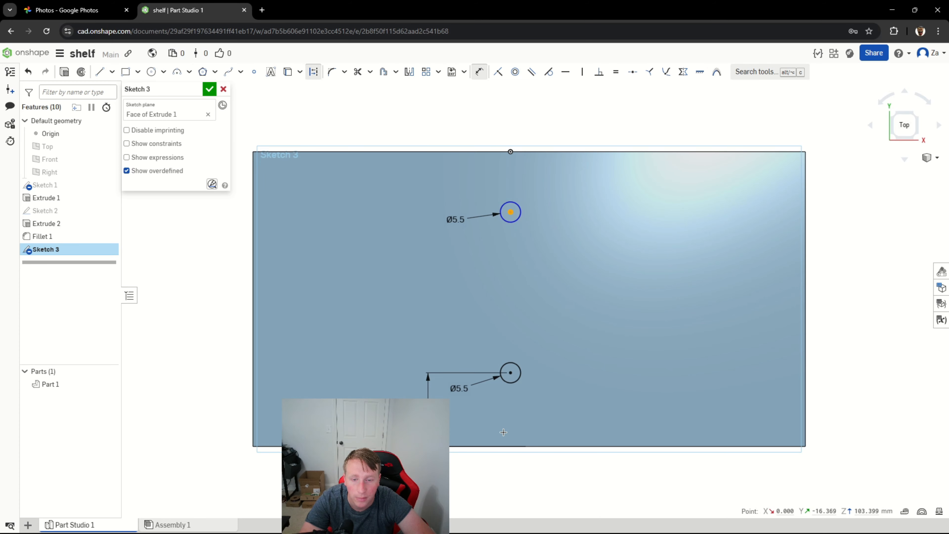
click(508, 442)
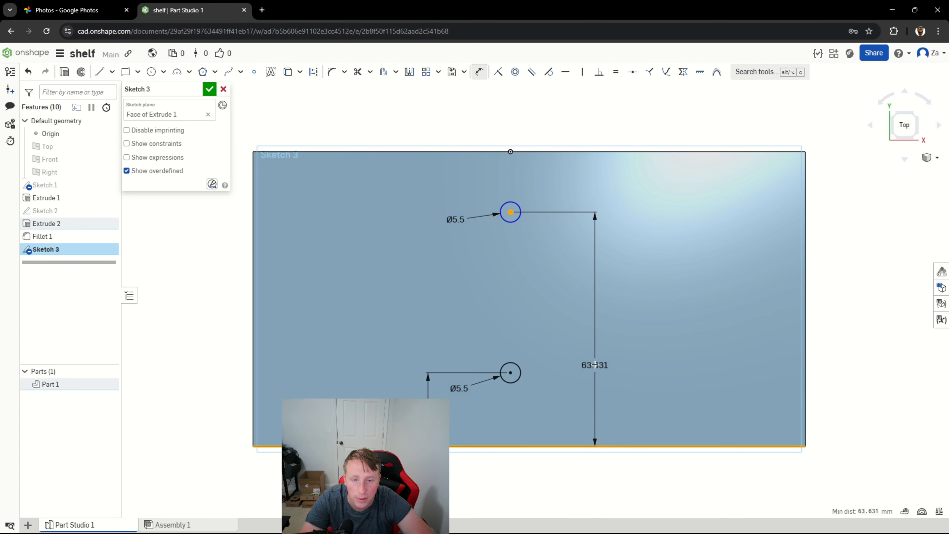
click(595, 365)
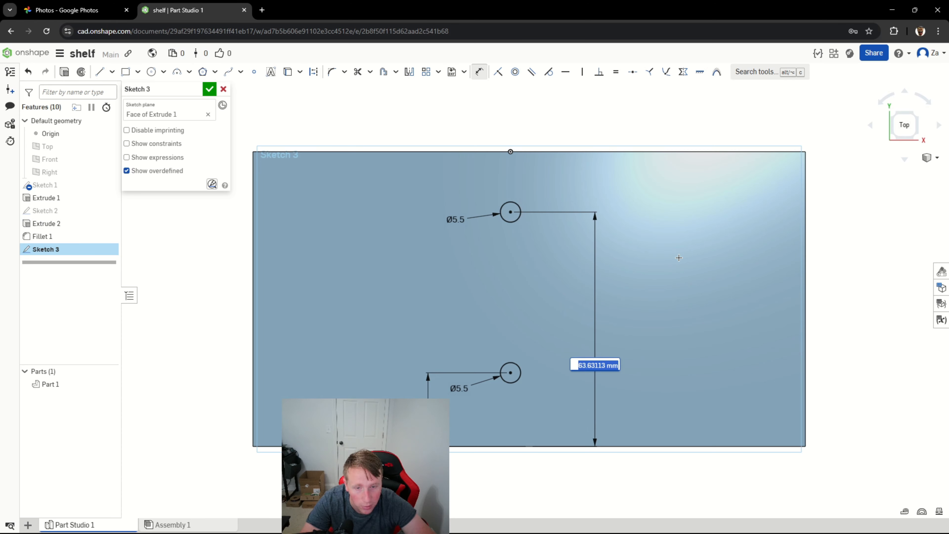
text(5)
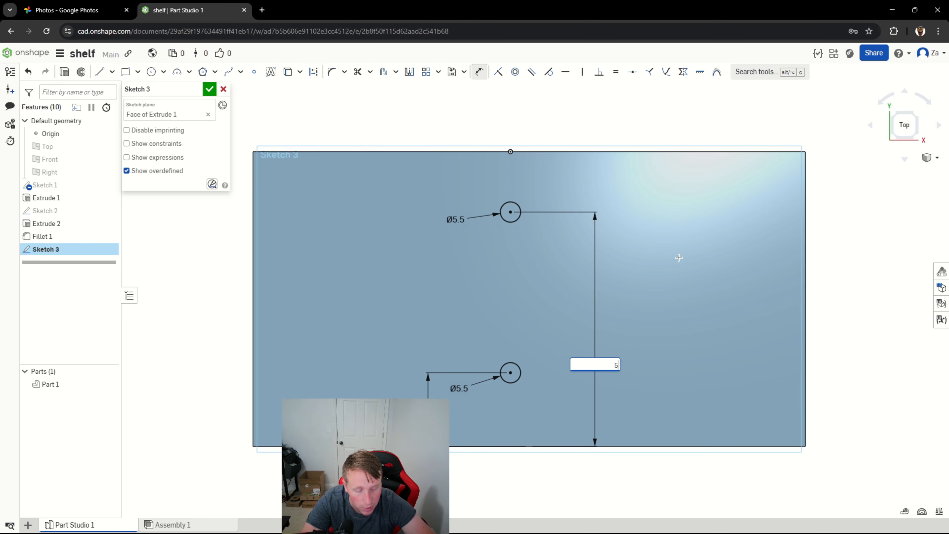
text(0)
key(Return)
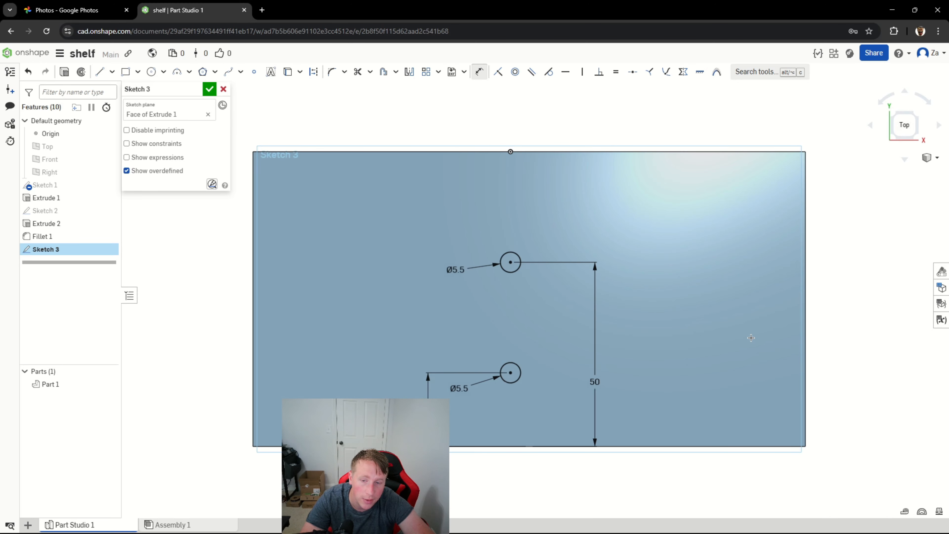
Change the farther circle's distance from the front edge to 60 mm and finish the sketch.
right_drag(752, 338, 737, 337)
right_drag(635, 358, 668, 364)
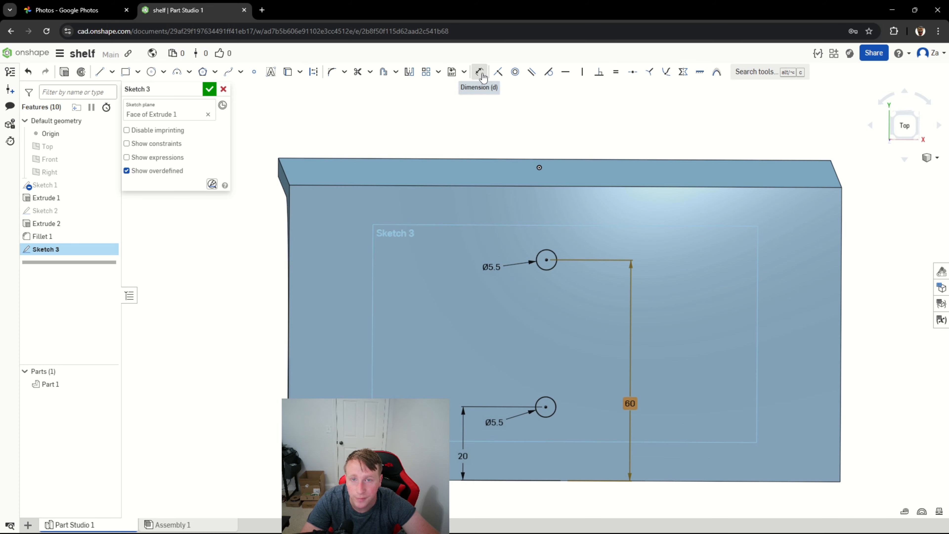
click(209, 89)
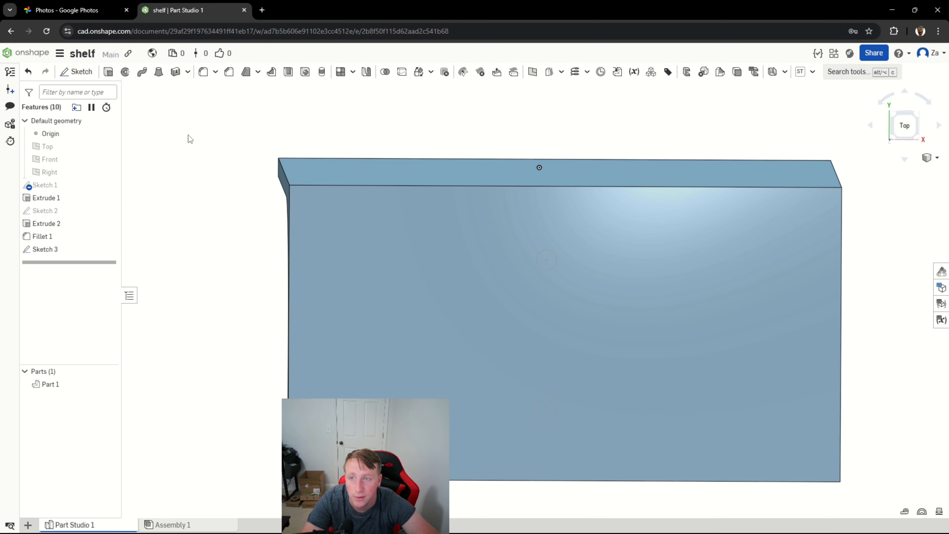
Extrude the two-circle sketch as a blind Remove cut 25 mm deep to make both holes in the plate.
click(75, 251)
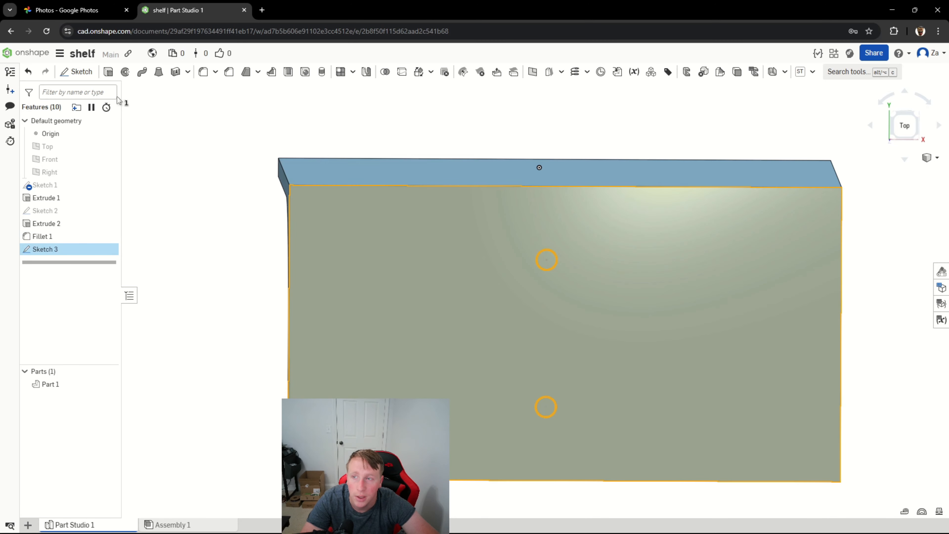
click(108, 72)
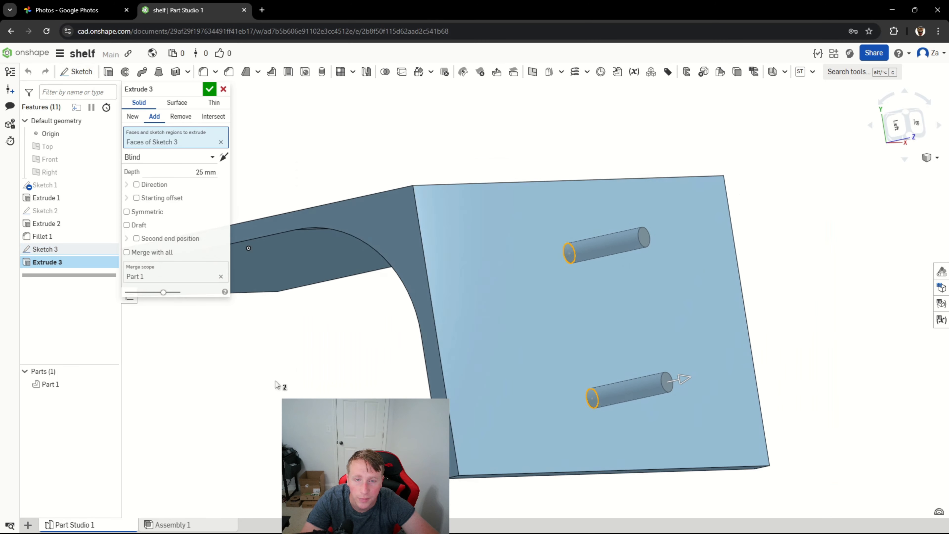
right_drag(275, 382, 293, 389)
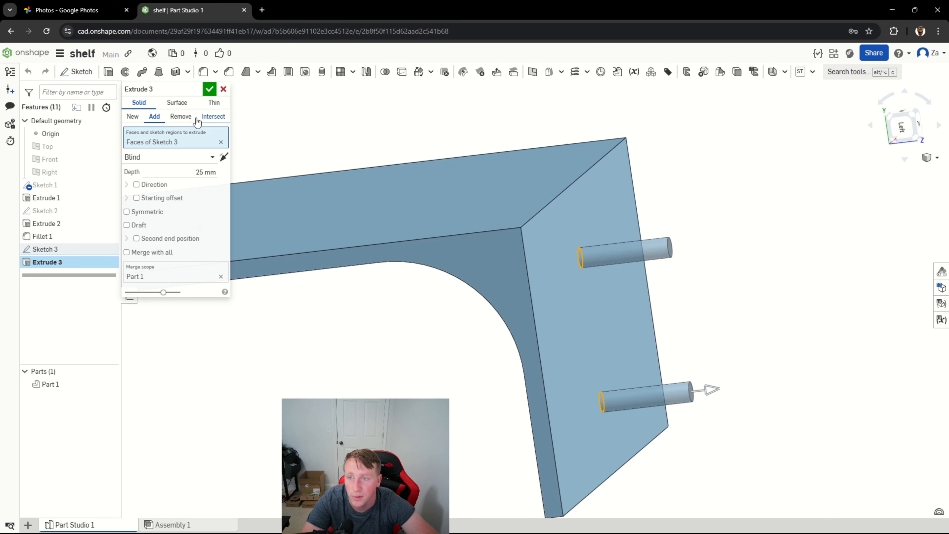
click(182, 118)
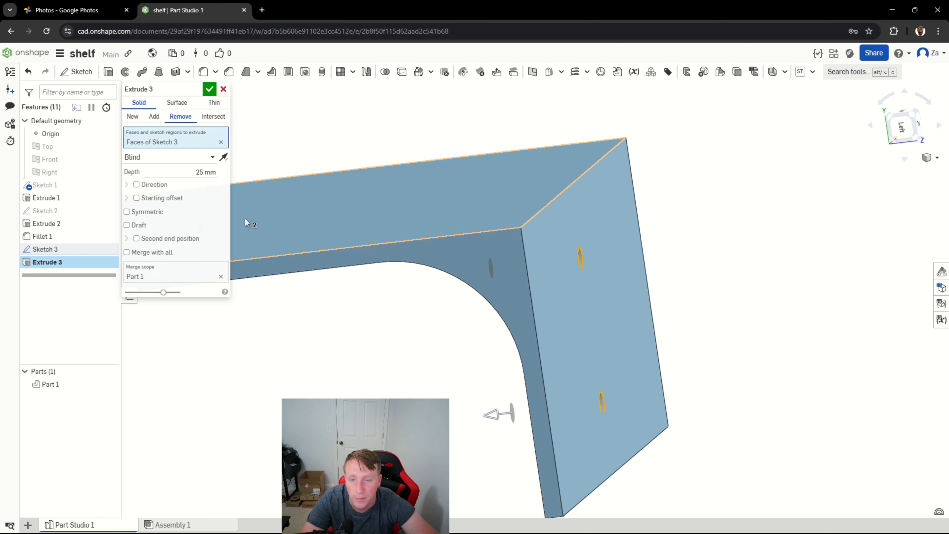
right_drag(362, 391, 206, 271)
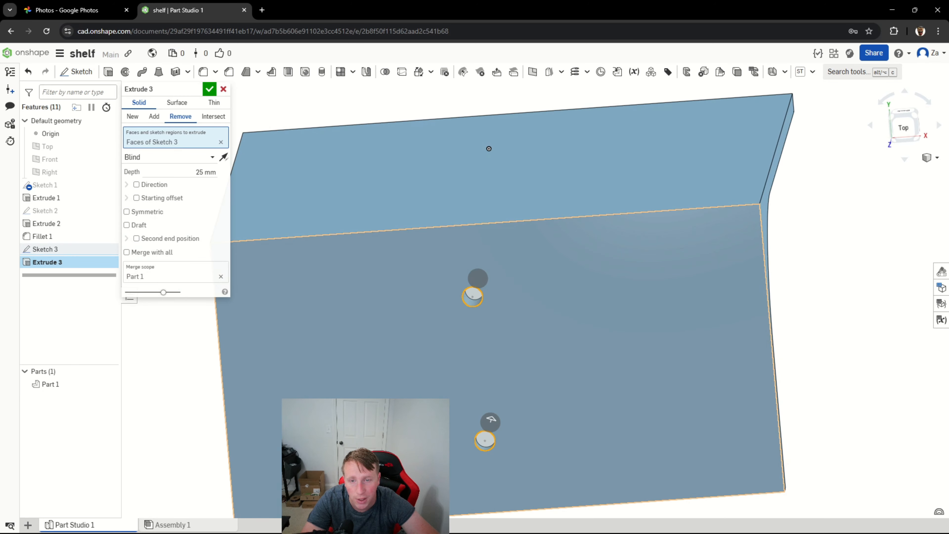
click(210, 90)
Examine the shelf from several angles, checking the two holes and how they meet the inner fillet.
right_drag(207, 94, 617, 233)
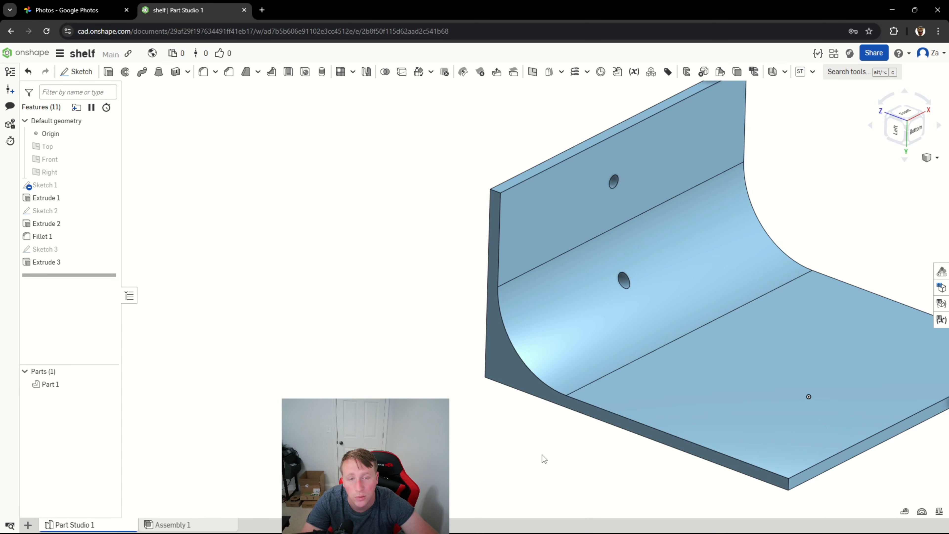
right_drag(542, 454, 528, 452)
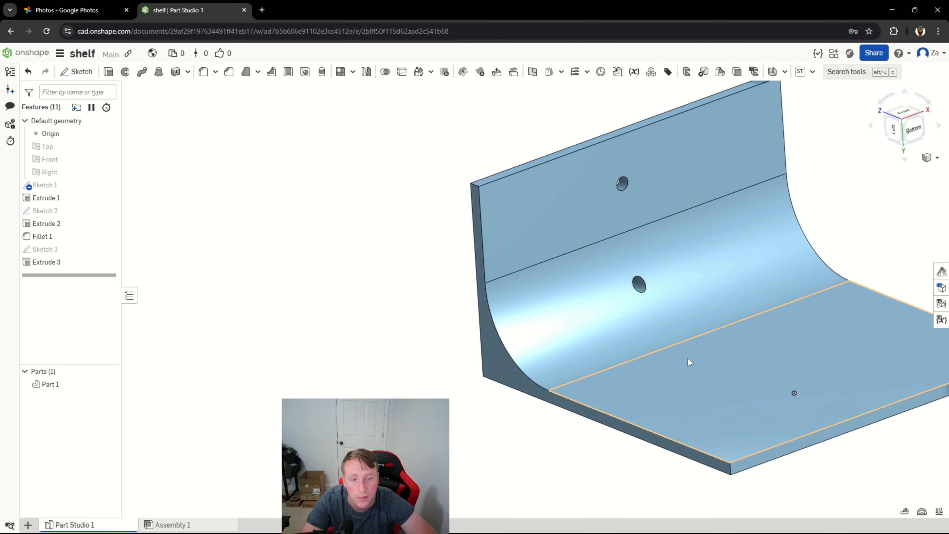
right_drag(658, 414, 651, 340)
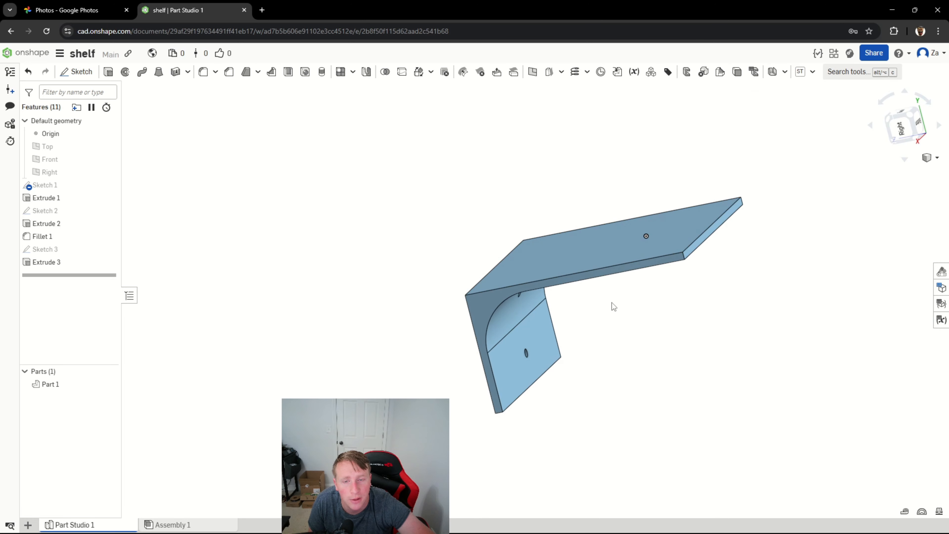
right_drag(612, 303, 583, 296)
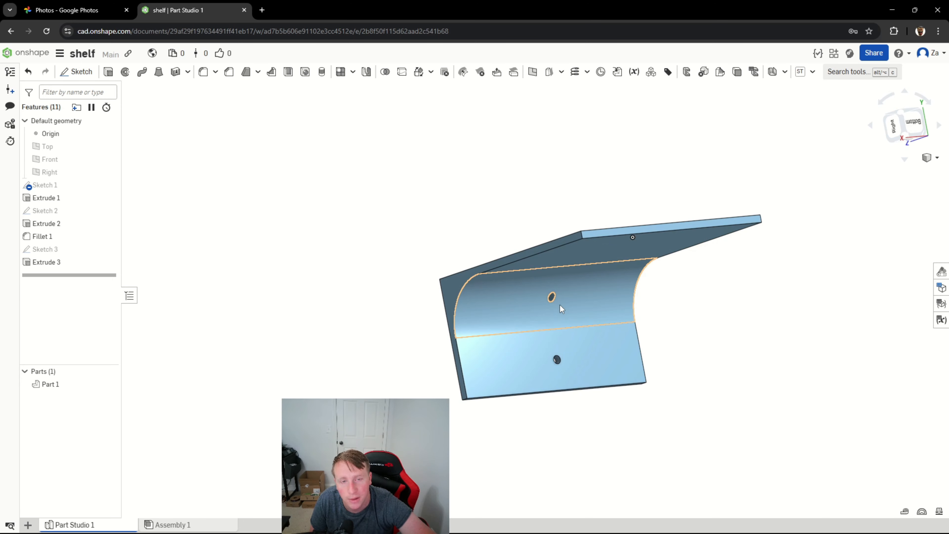
right_drag(542, 329, 665, 302)
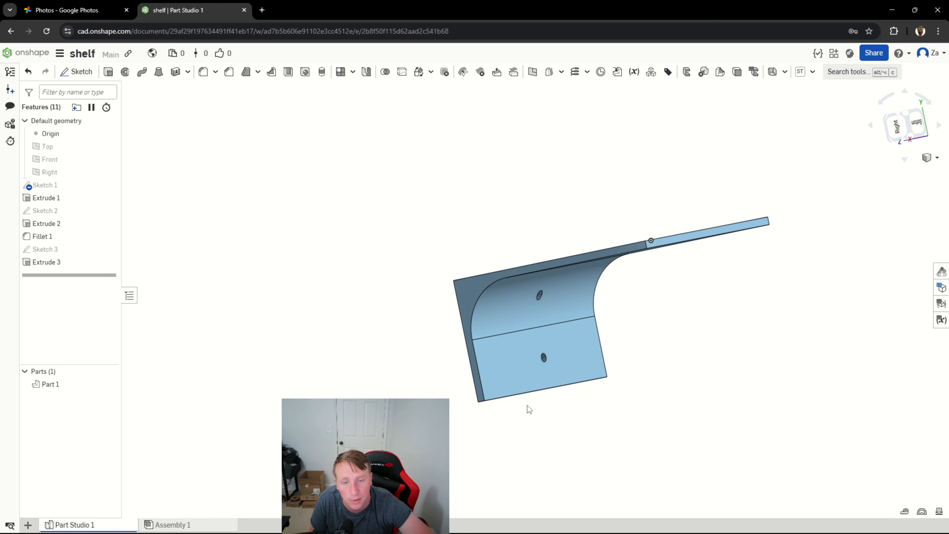
right_drag(527, 405, 614, 355)
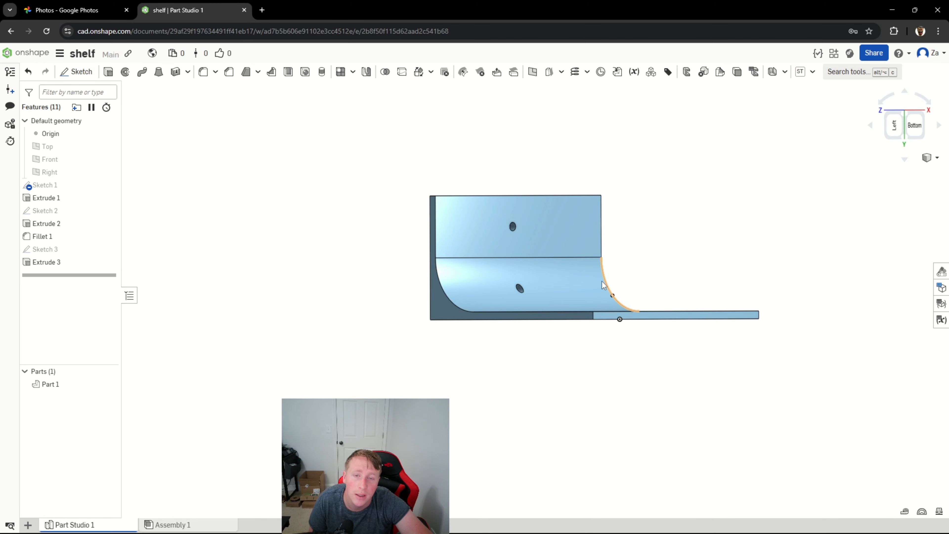
mouse_move(646, 233)
right_down()
mouse_move(651, 251)
mouse_move(652, 242)
right_up()
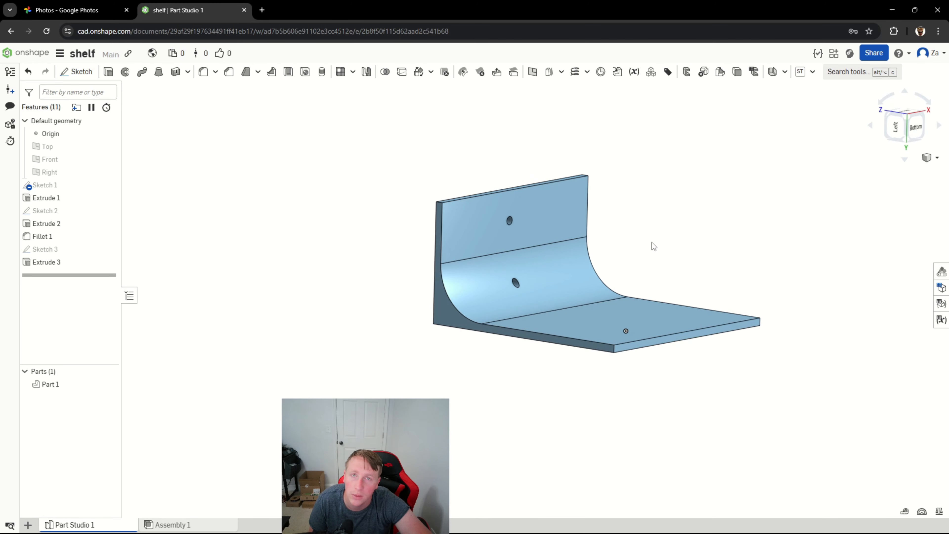